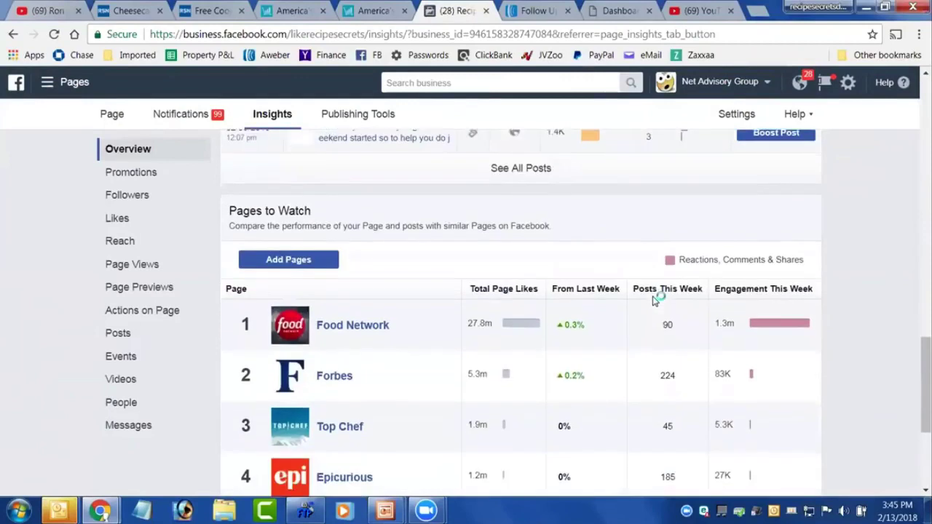
Open this week's top posts from Epicurious in Pages to Watch and find the fully-loaded queso video post.
scroll(654, 301, down, 1)
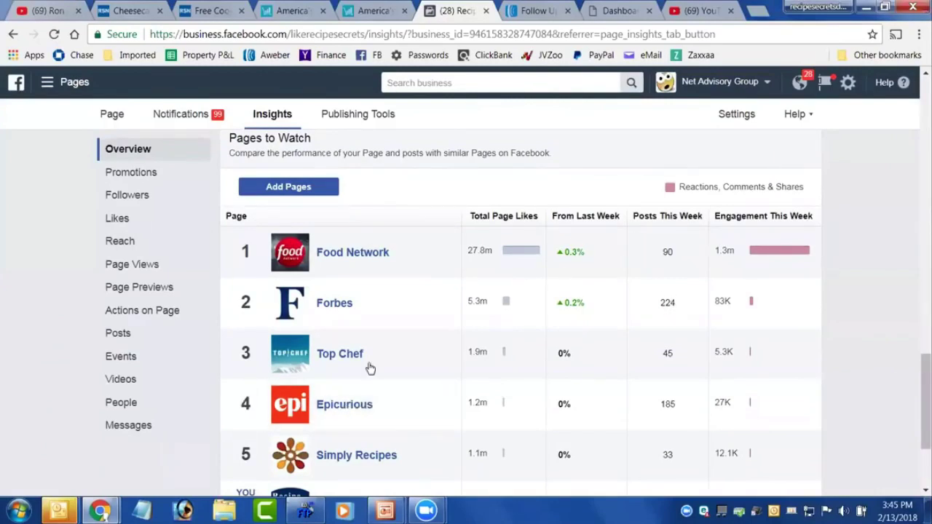
click(363, 410)
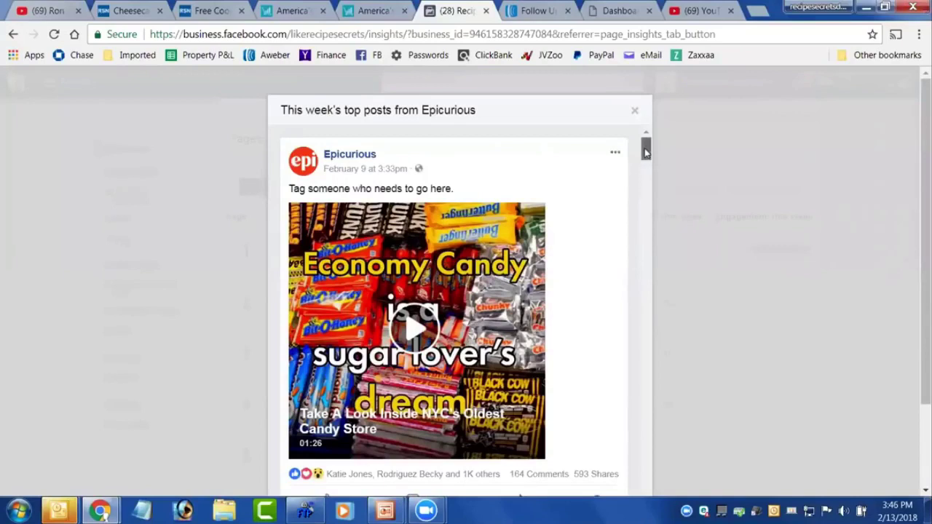
drag(645, 149, 646, 190)
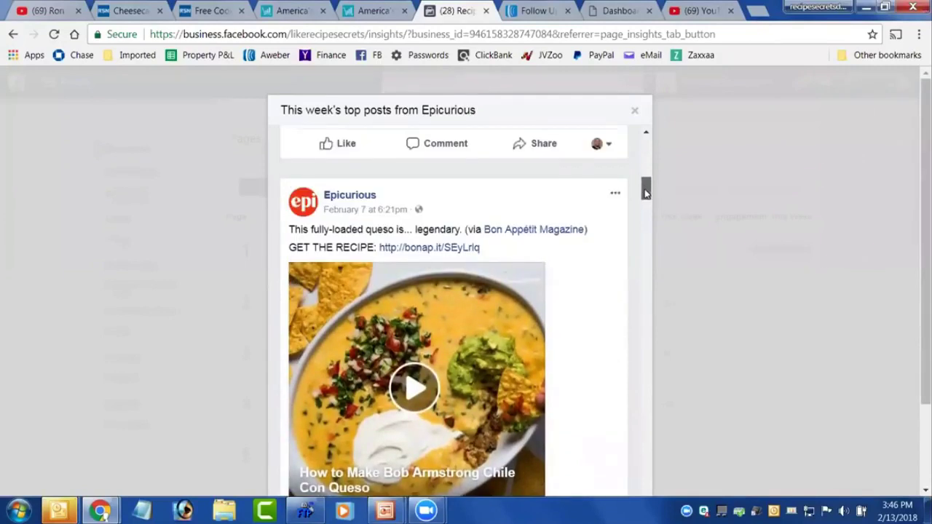
drag(645, 191, 645, 193)
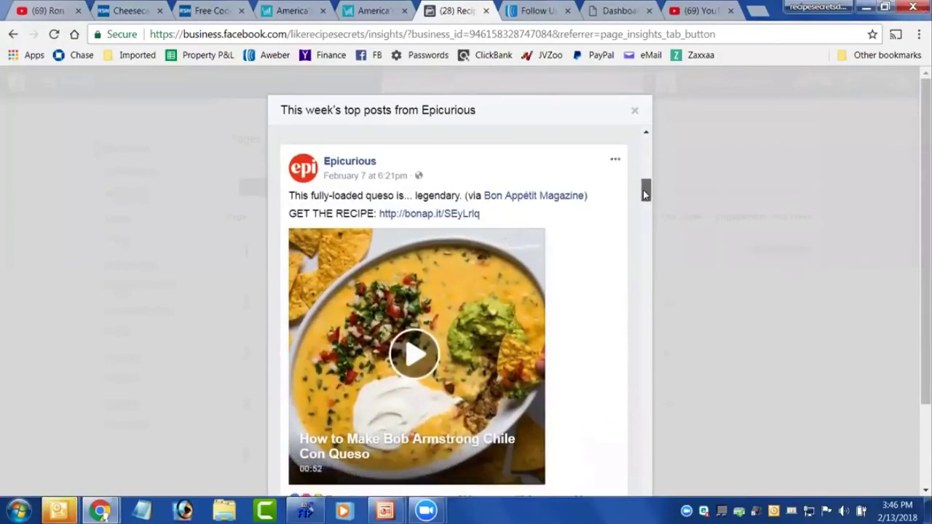
Open the queso video's embed code, include the full post, and copy the code.
click(614, 162)
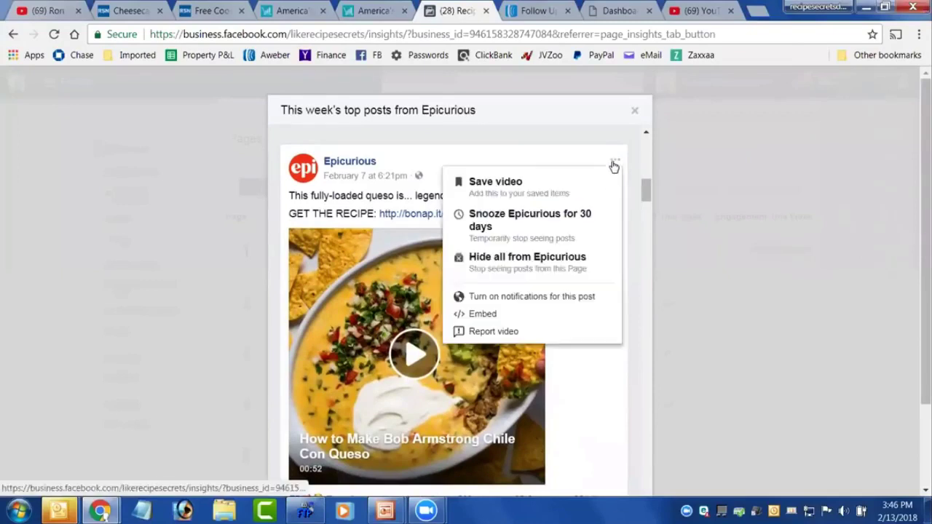
click(501, 314)
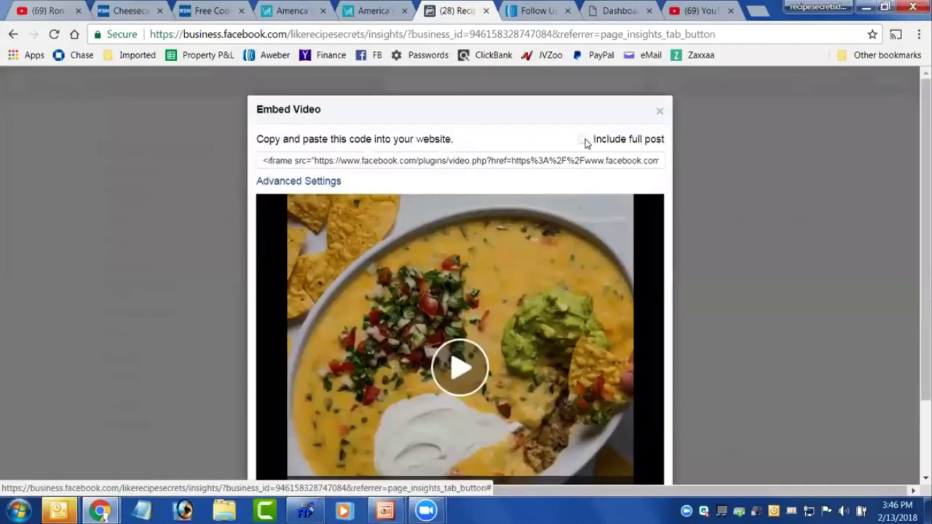
click(582, 139)
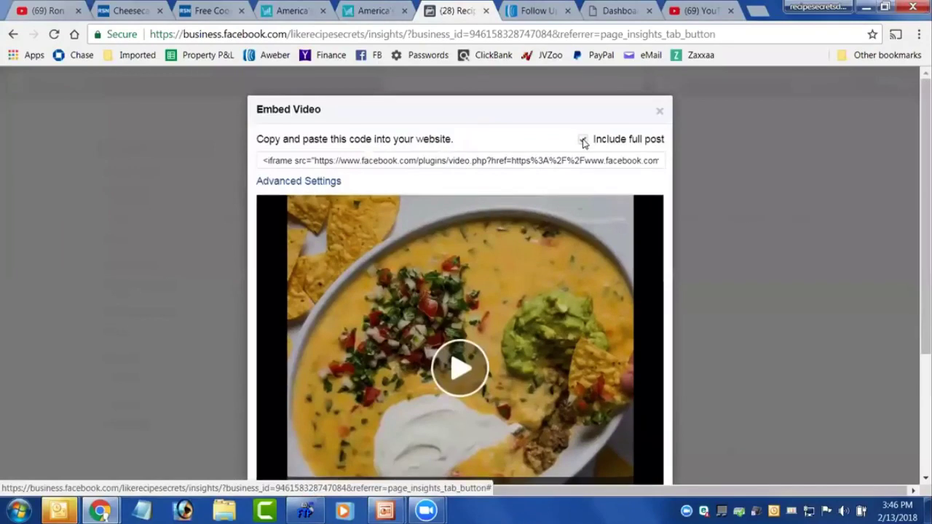
click(399, 164)
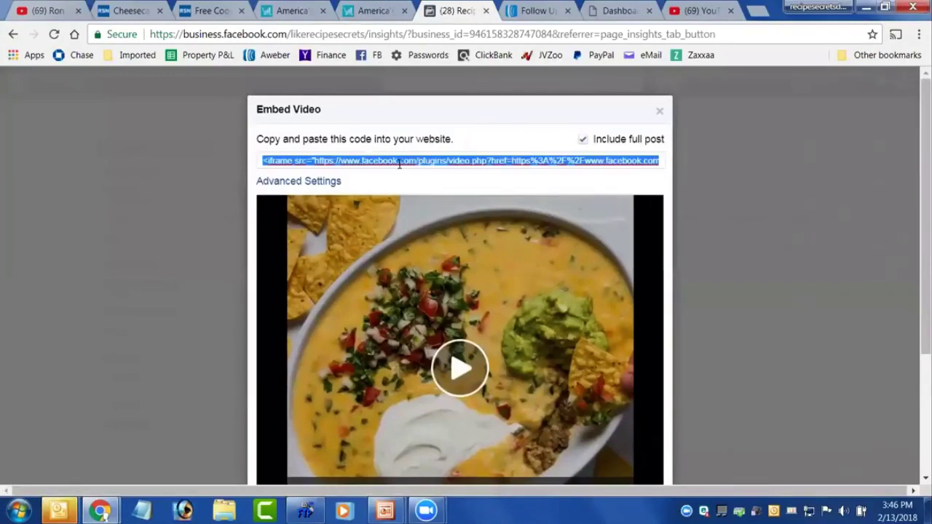
right_click(399, 164)
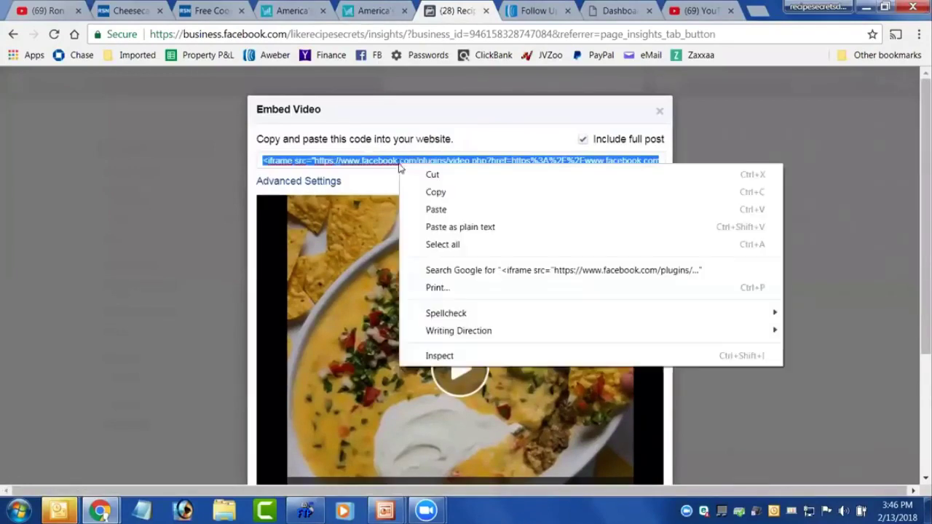
click(434, 192)
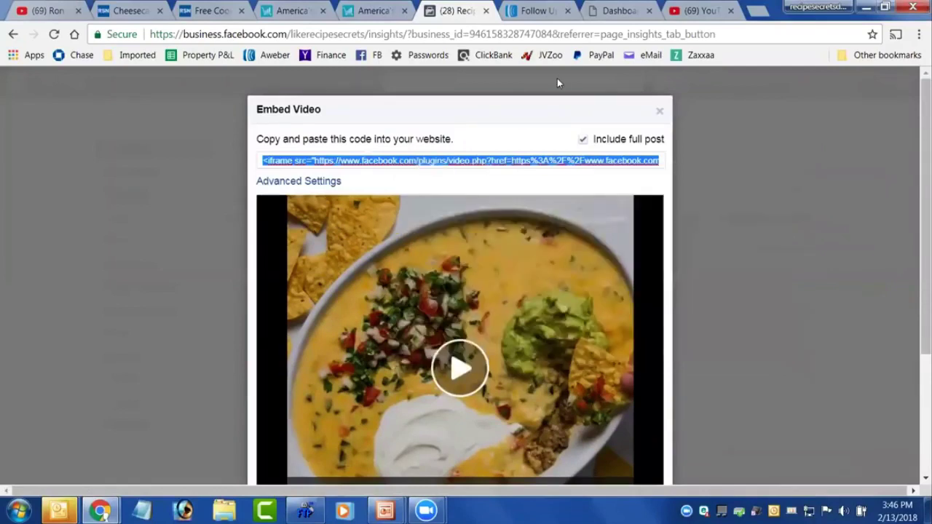
Create a new WordPress post titled "Test Post" with the copied embed code pasted as plain text into its Text-mode content.
click(619, 10)
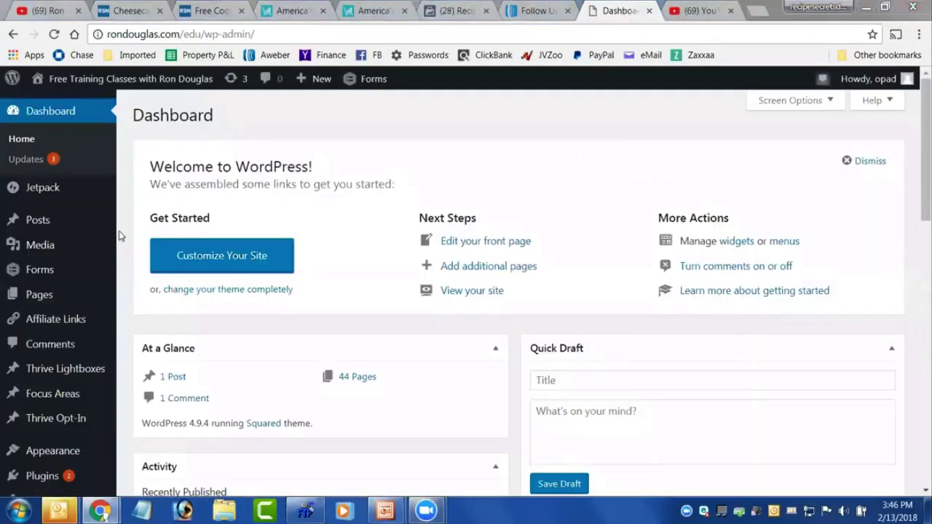
mouse_move(45, 225)
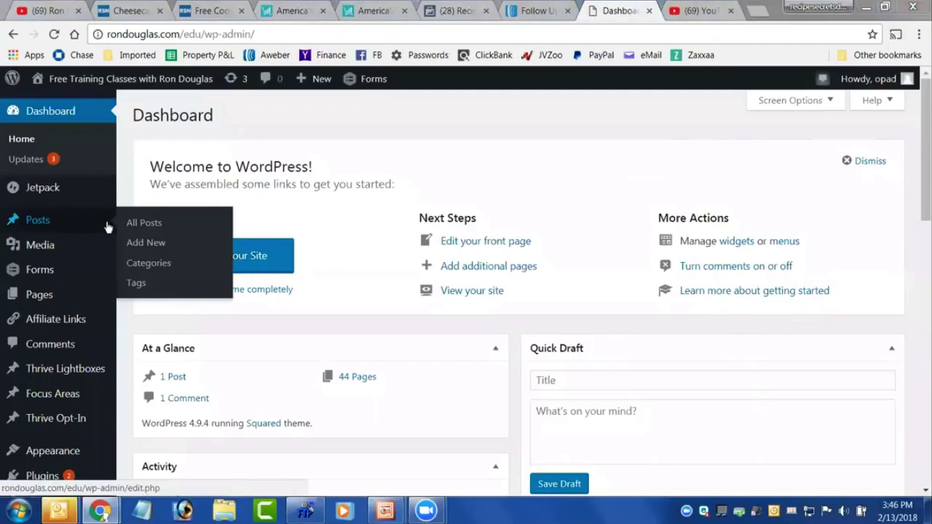
click(146, 244)
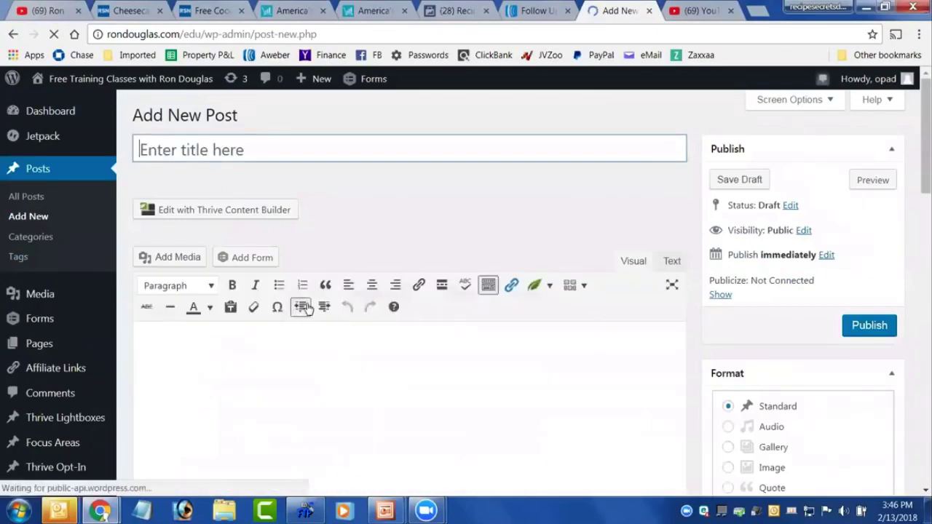
click(671, 262)
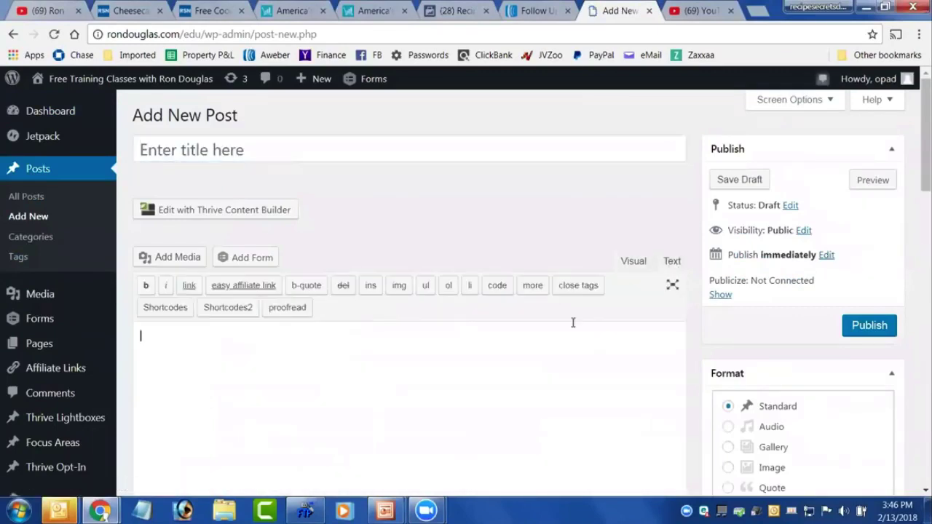
right_click(319, 355)
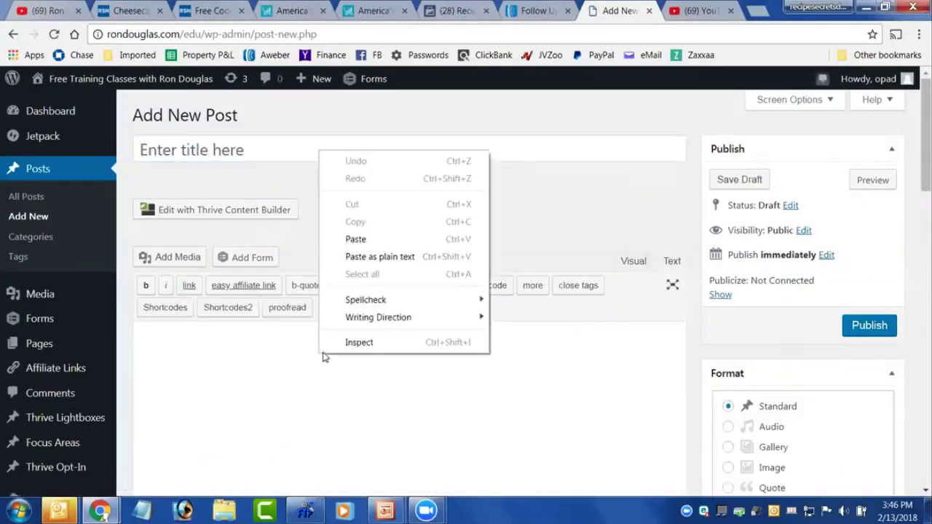
click(370, 260)
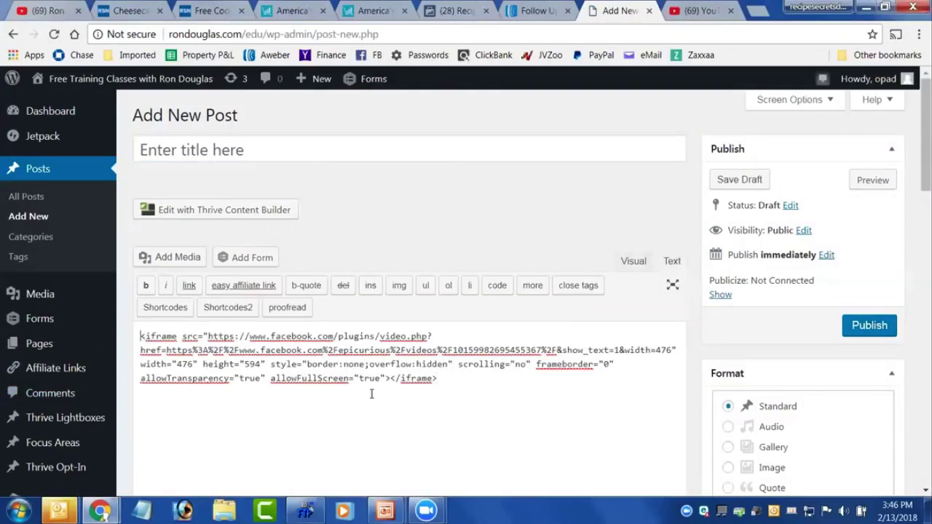
click(225, 150)
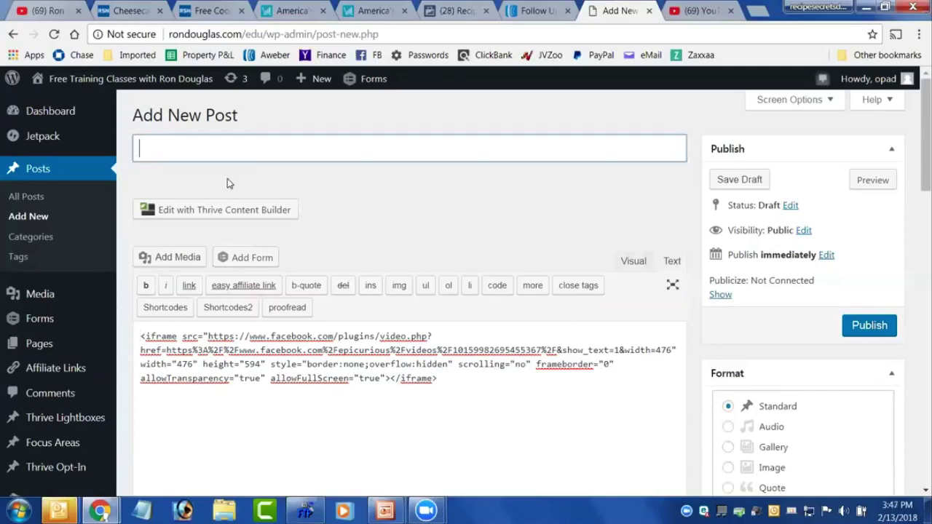
text(Test Post)
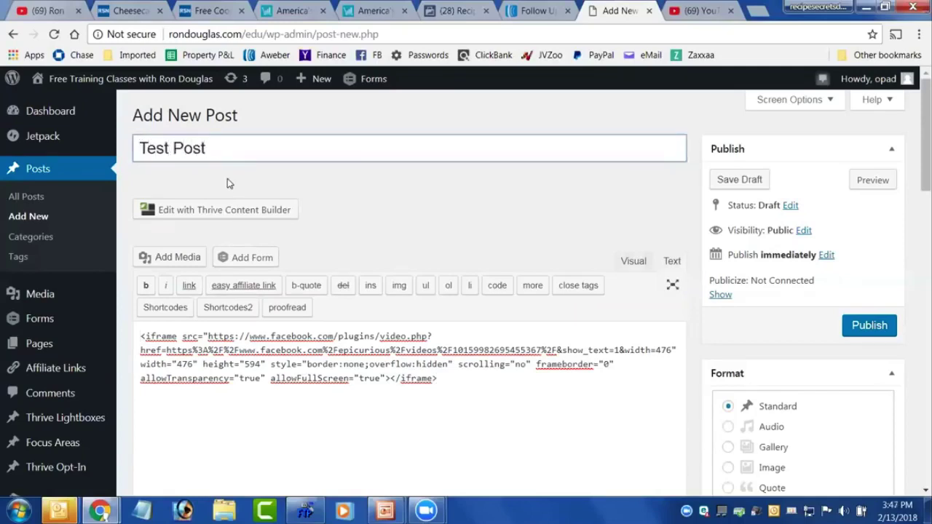
Review the Facebook embed preview down to its caption and recipe link, and briefly play the queso video.
click(460, 14)
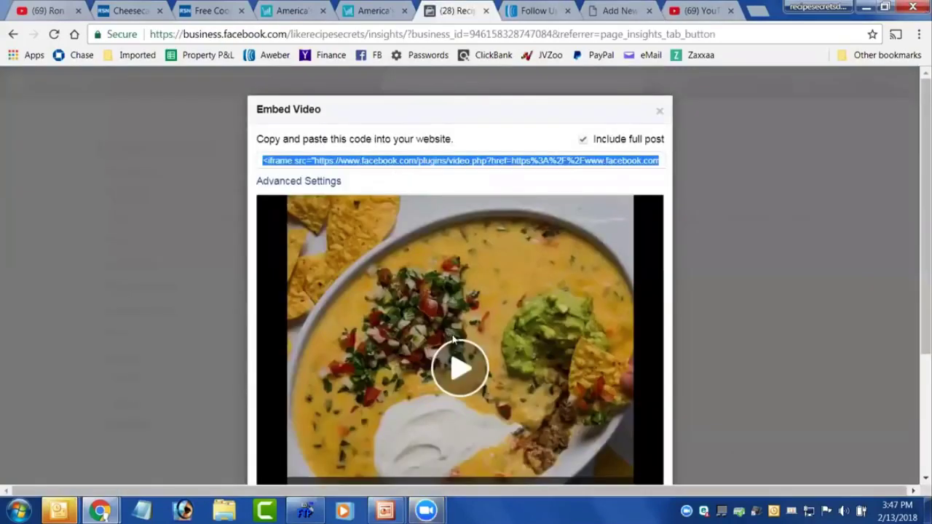
scroll(452, 339, down, 1)
scroll(410, 384, down, 1)
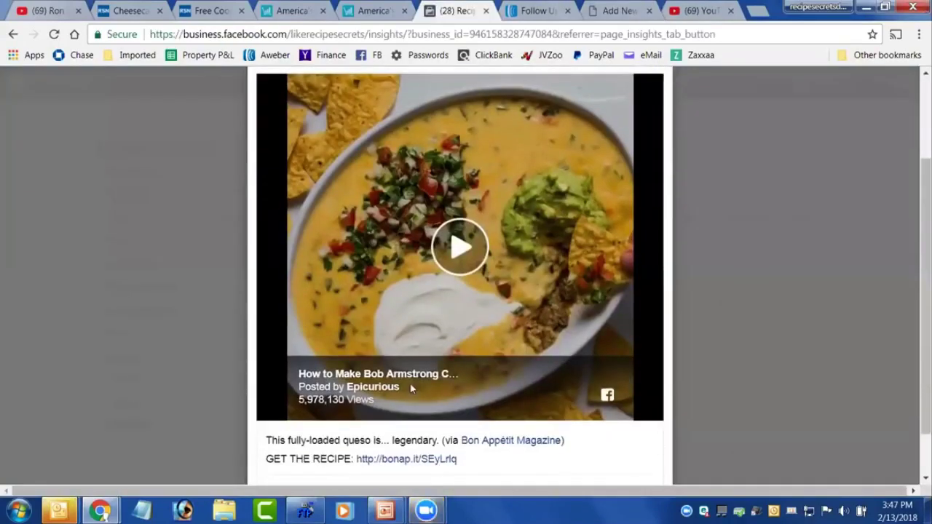
scroll(410, 388, down, 1)
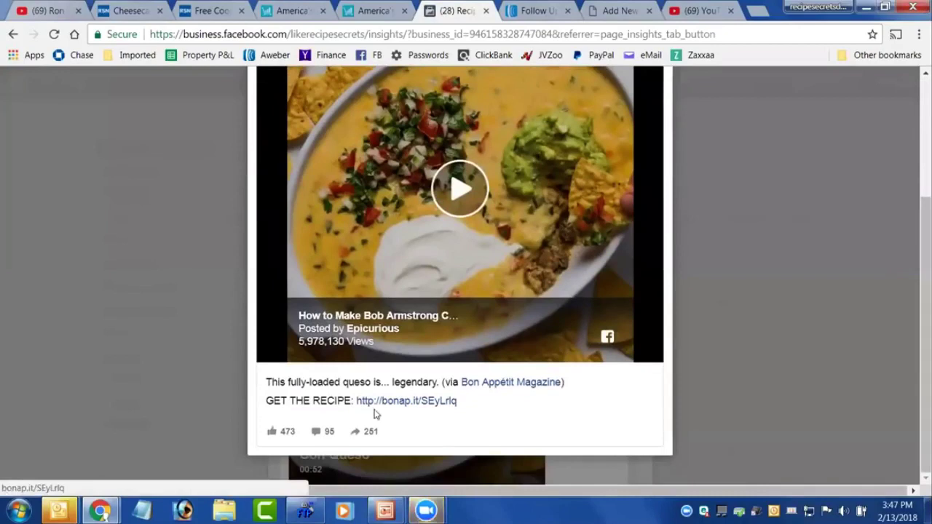
scroll(342, 377, up, 1)
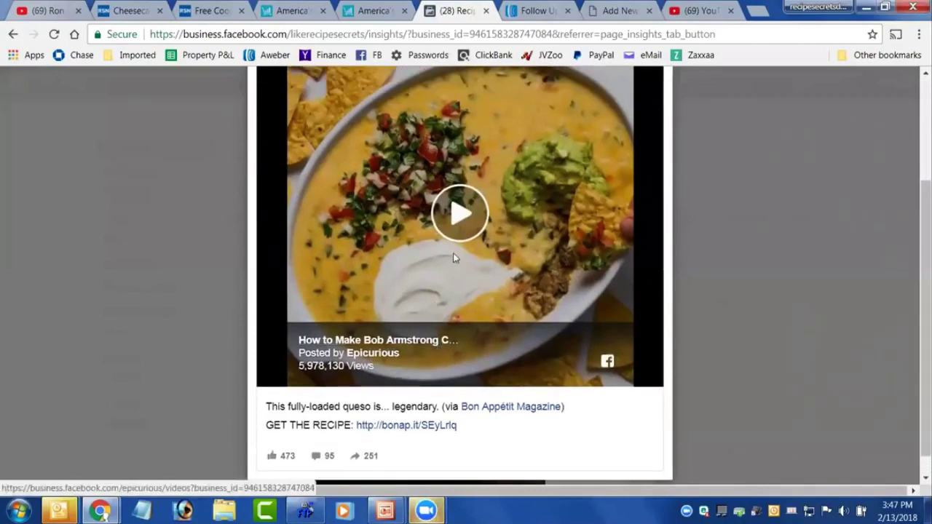
click(459, 223)
scroll(457, 218, up, 2)
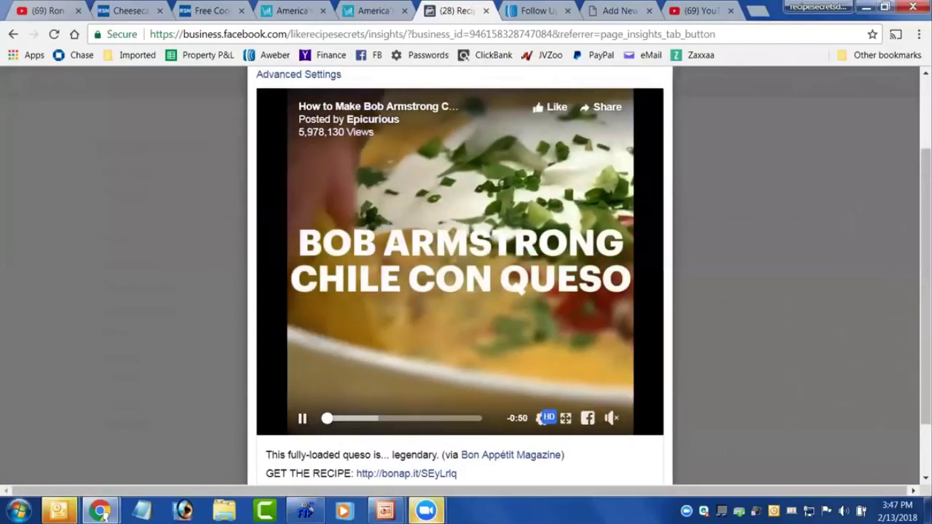
click(302, 419)
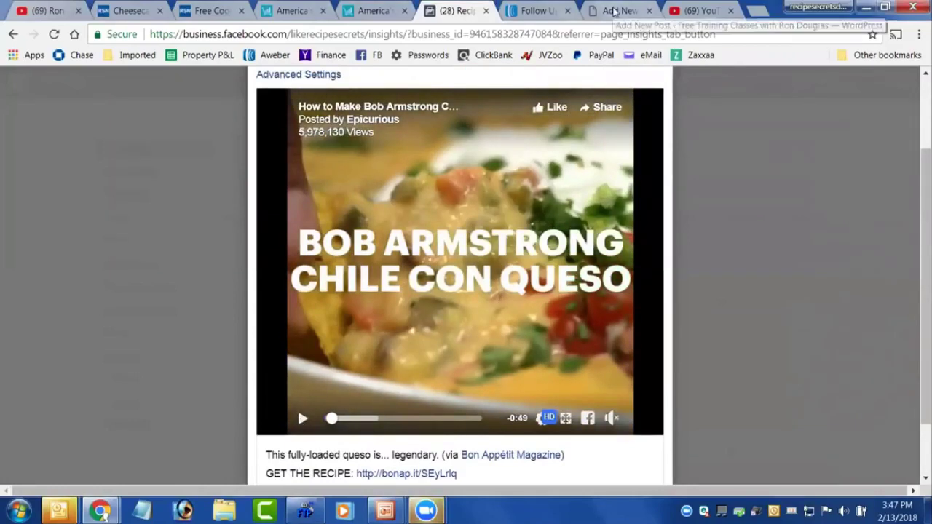
Back in the WordPress post, add the line "Check out this amazing chili con queso recipe:" above the embed code, with a blank line between.
click(614, 11)
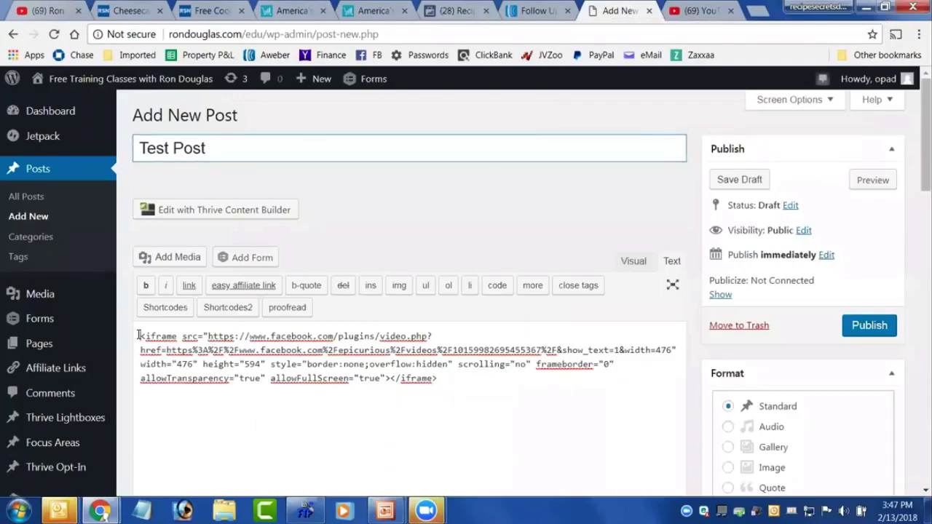
click(140, 336)
key(Return)
key(Return)
key(Up)
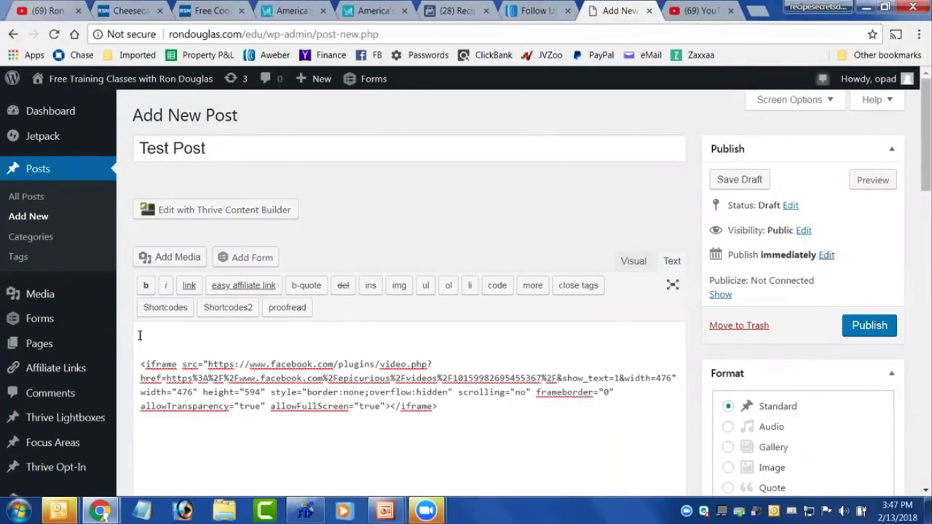
text(Check out this amaz)
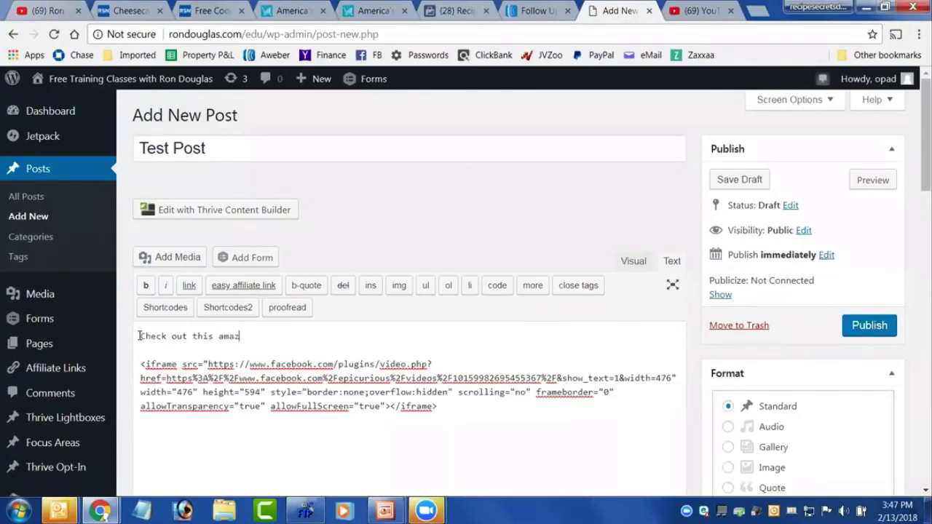
text(ing chillit)
key(BackSpace)
key(BackSpace)
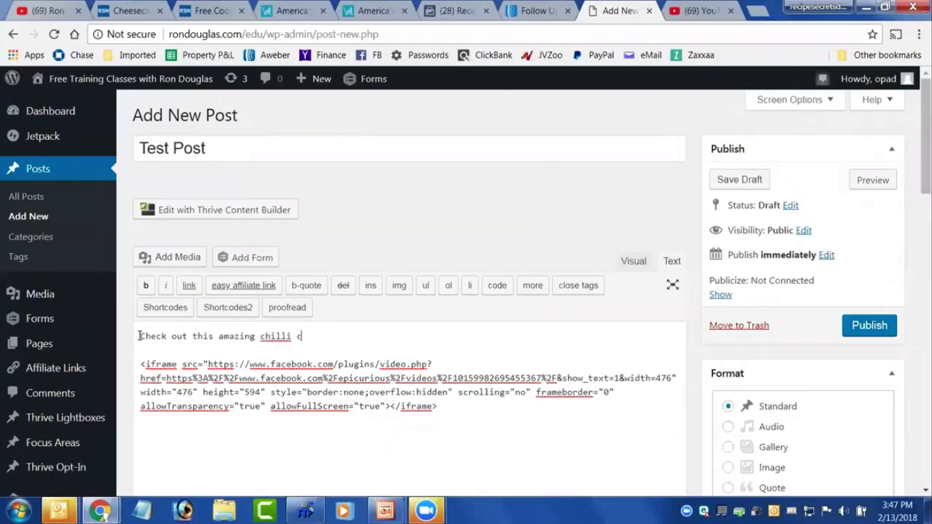
right_click(277, 334)
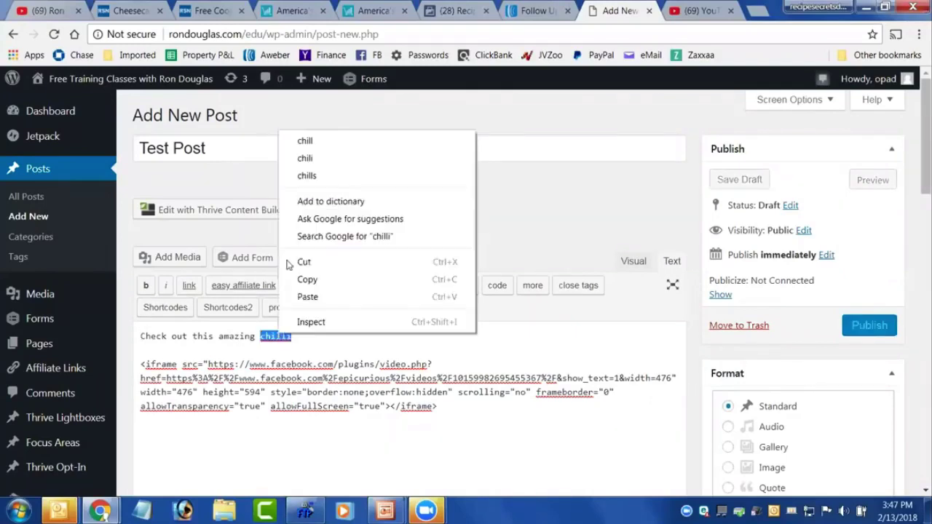
click(315, 158)
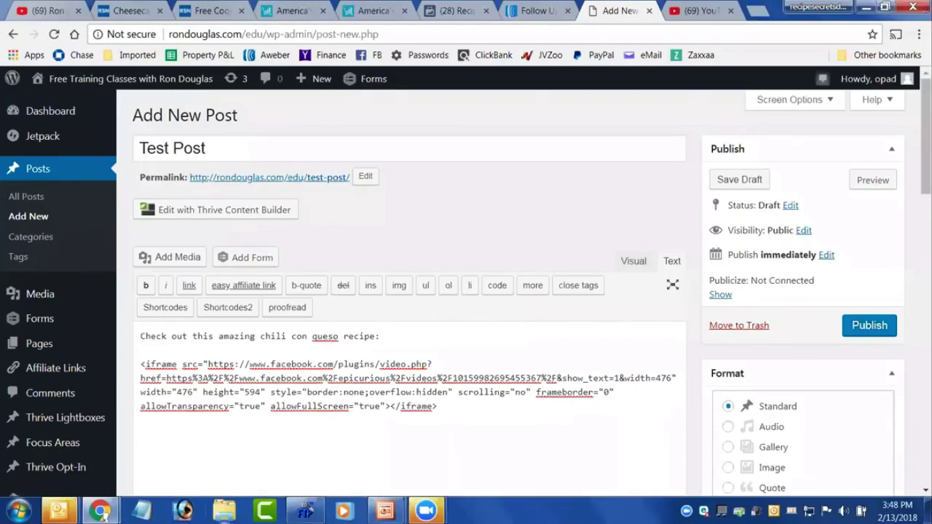
Browse the local MyWebs library for website content as far as the "secret recipies" folder, and put the file window away.
click(224, 509)
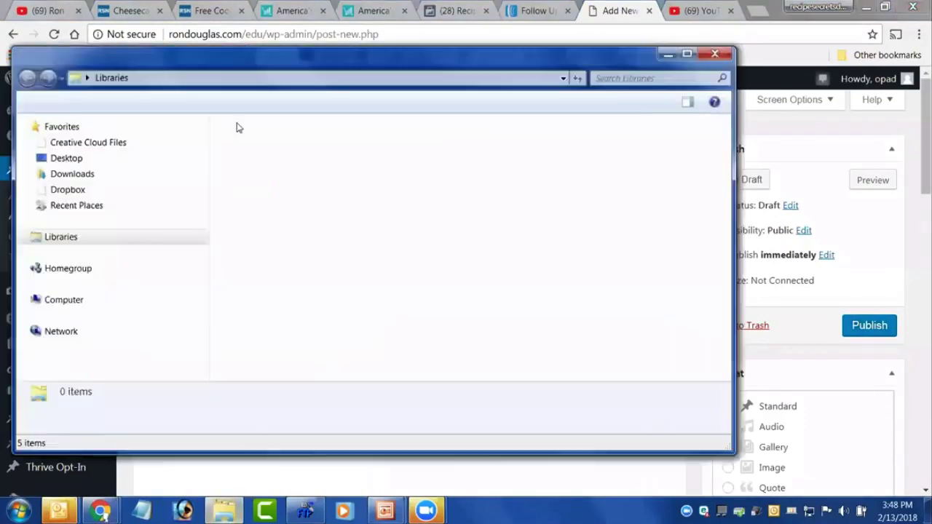
click(81, 284)
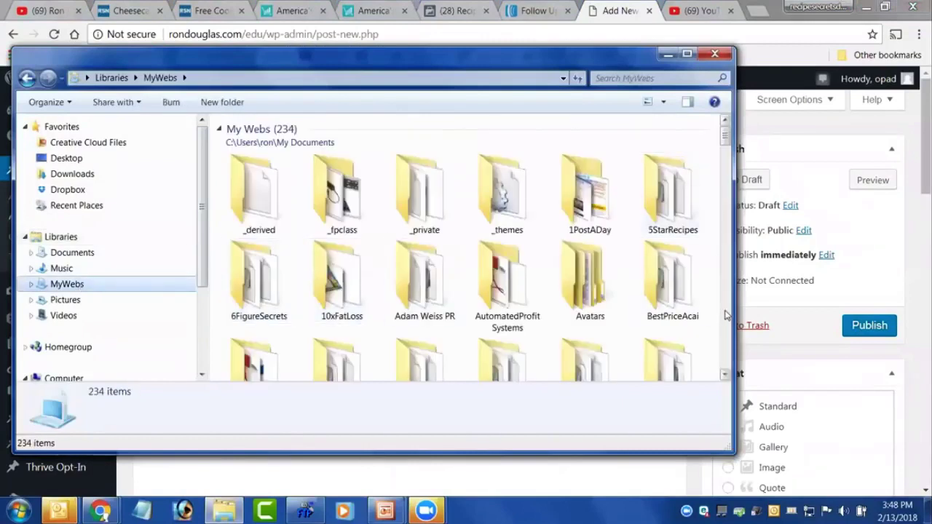
scroll(724, 314, down, 7)
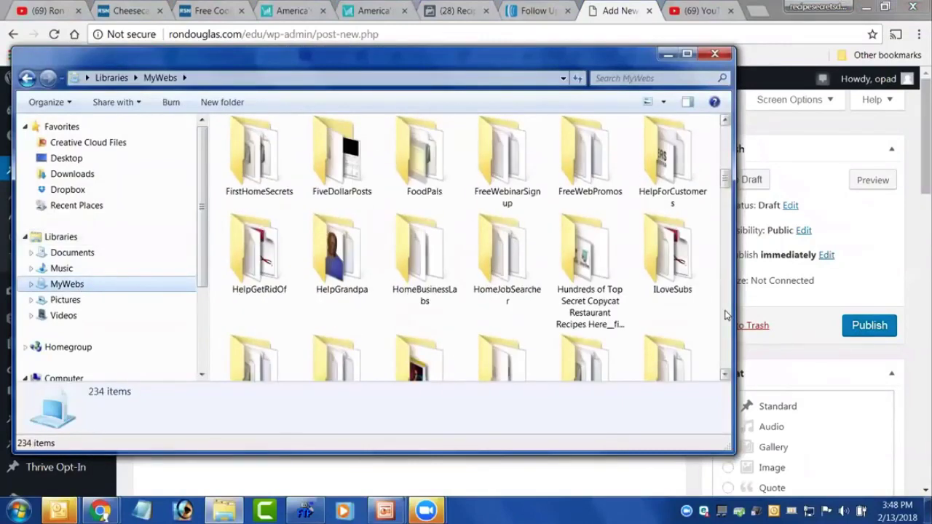
scroll(725, 314, down, 8)
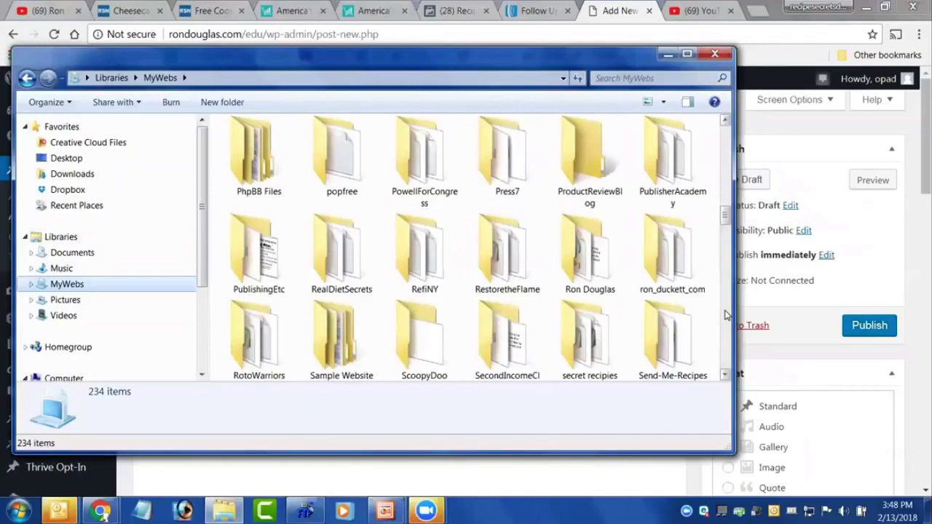
scroll(724, 315, down, 2)
click(591, 182)
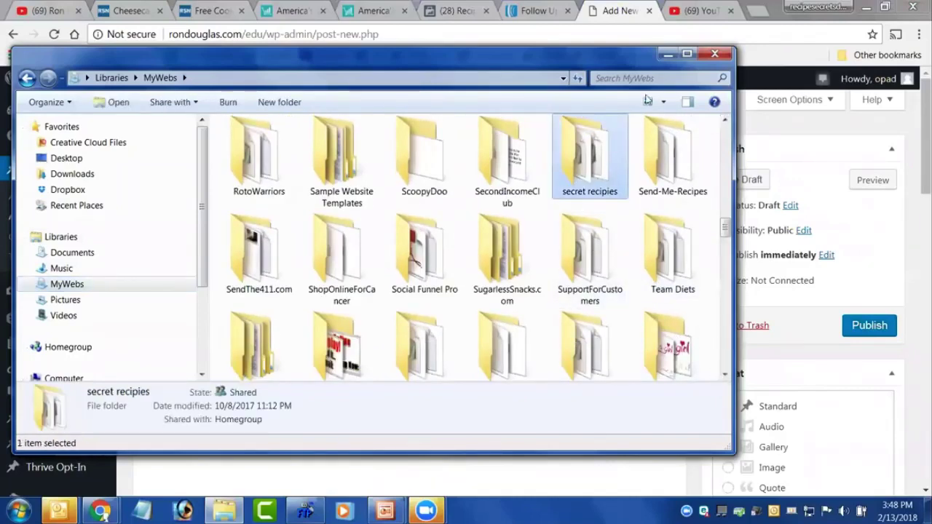
click(669, 56)
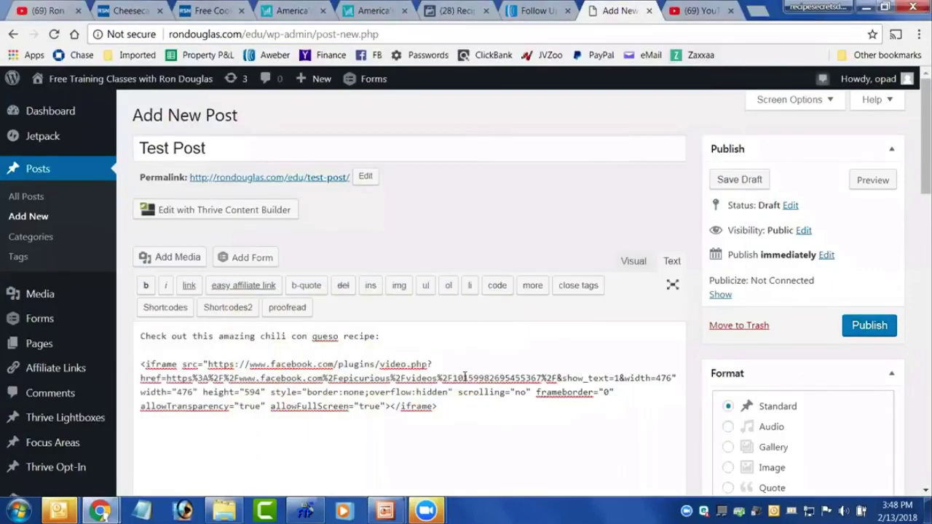
Publish the WordPress post "Test Post" with its intro line and embedded queso video.
scroll(823, 364, down, 1)
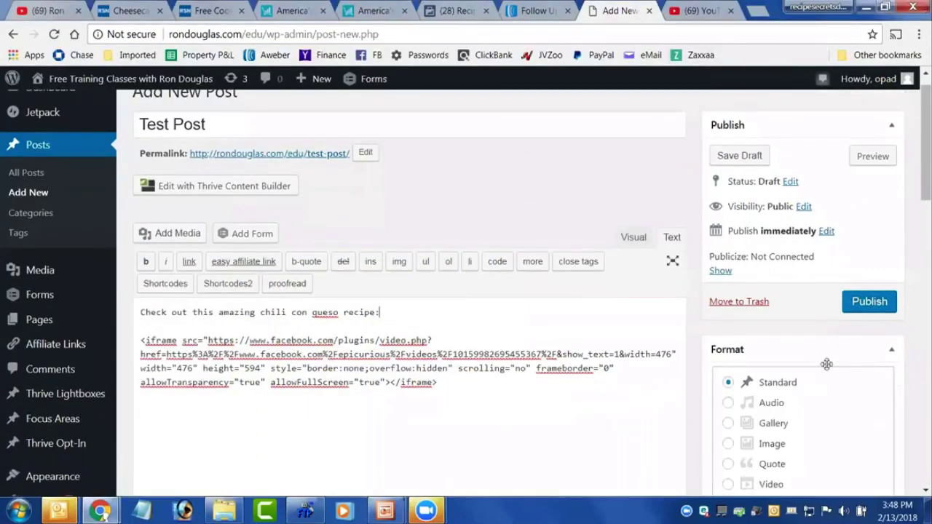
scroll(783, 315, up, 1)
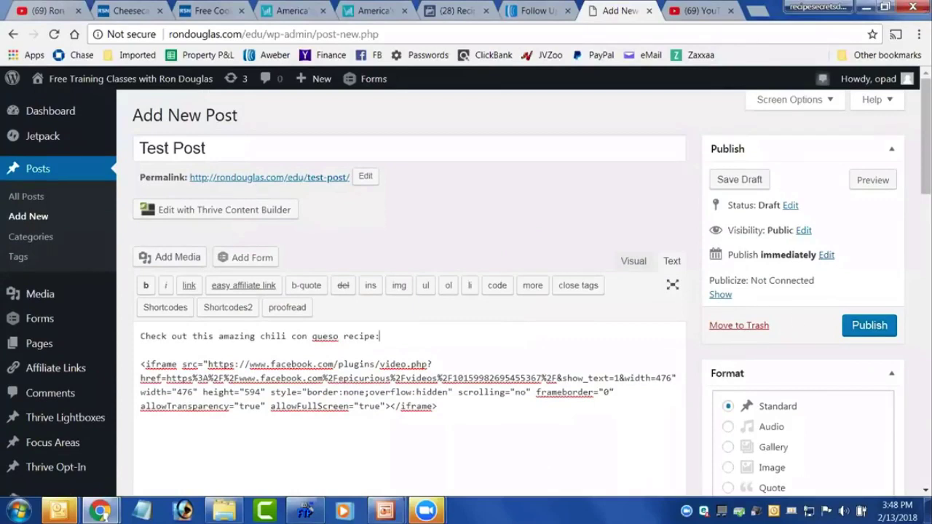
click(870, 325)
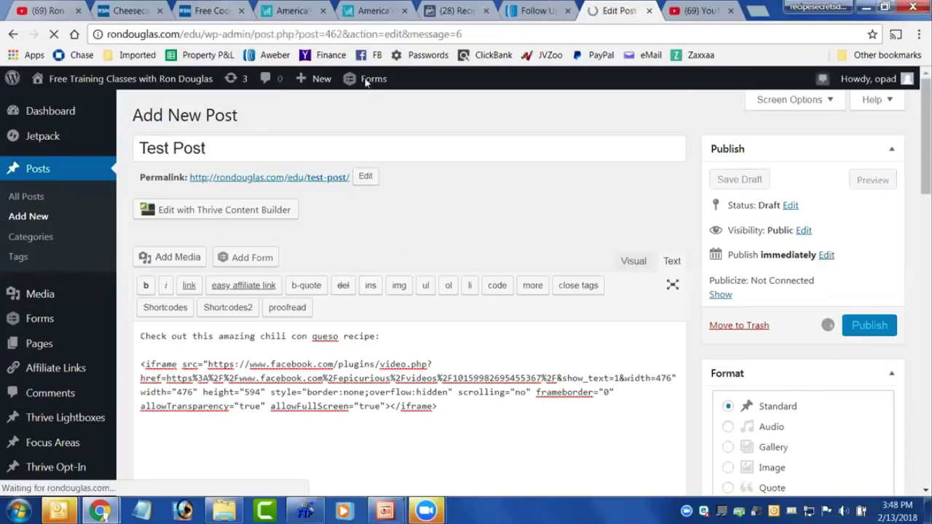
Look over the free cookbook offer page and the Hershey chocolate bar cheesecake recipe post.
click(213, 10)
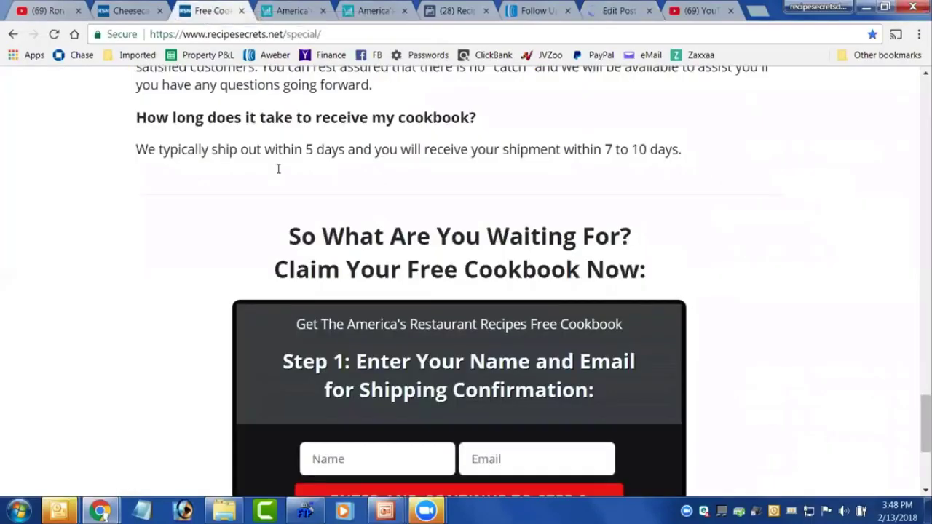
key(ctrl+shift+Tab)
scroll(364, 370, down, 4)
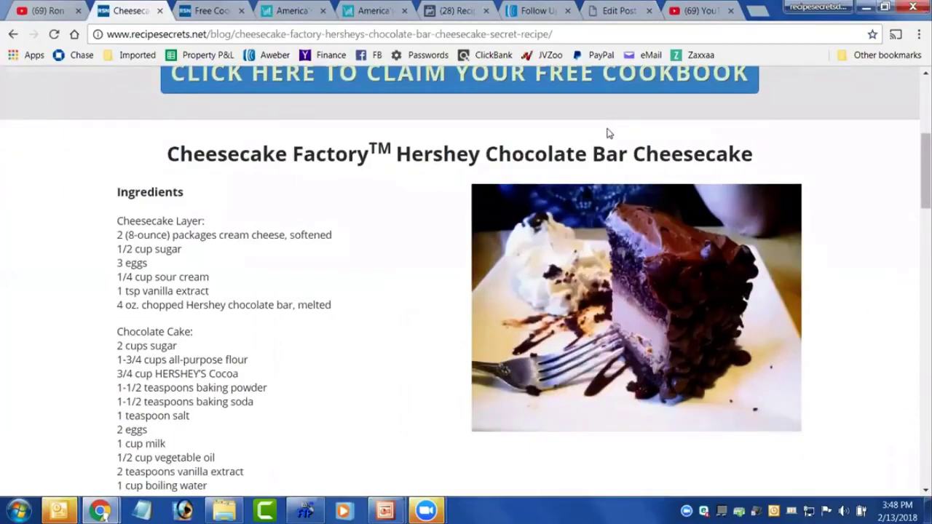
View the published Test Post on the live site, play its embedded queso video with sound, and pause it.
click(618, 9)
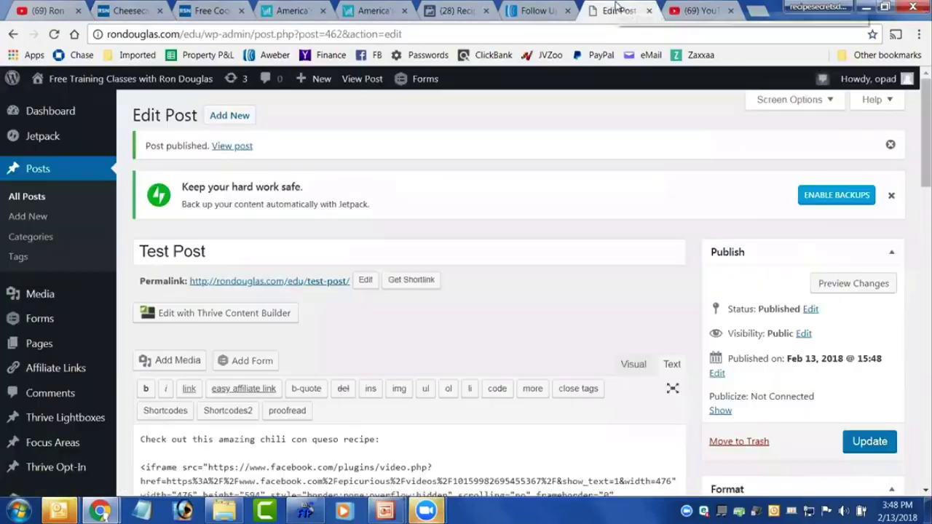
click(224, 149)
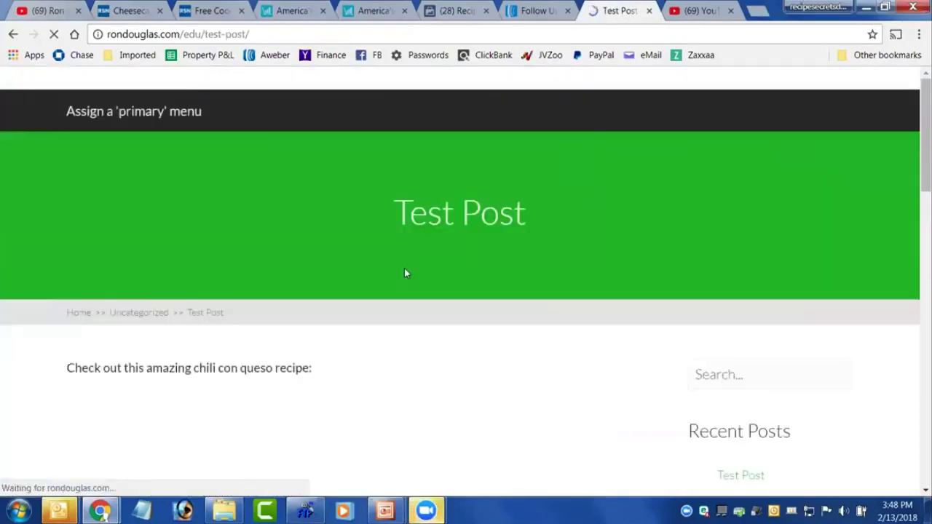
scroll(406, 277, down, 2)
scroll(406, 279, down, 2)
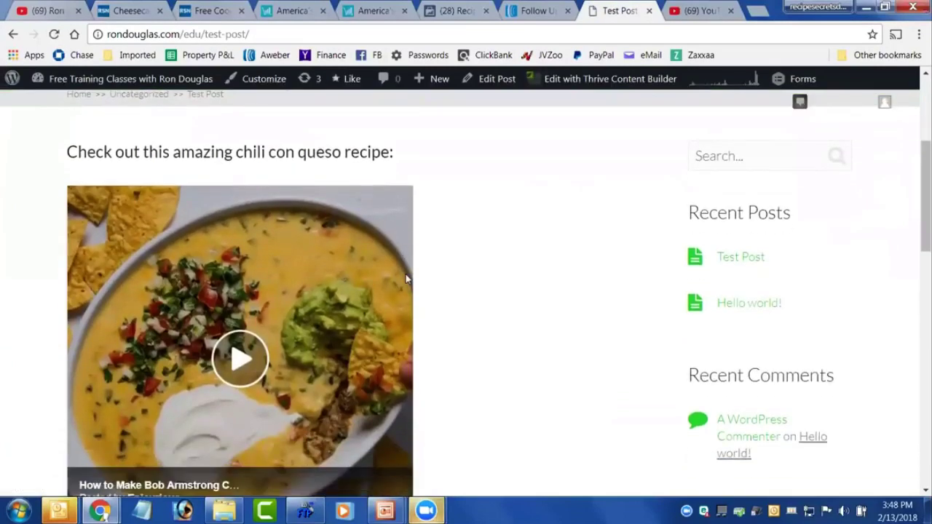
scroll(405, 274, down, 1)
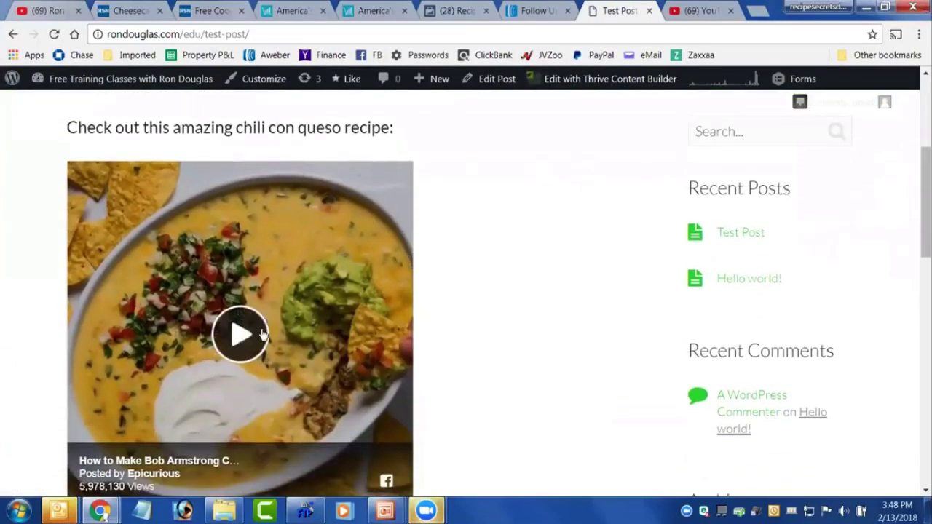
scroll(251, 312, down, 1)
click(241, 312)
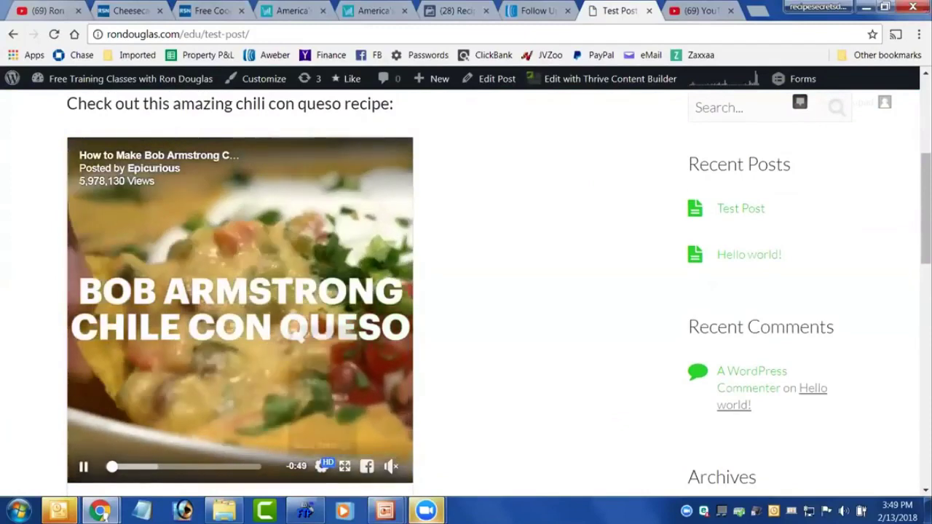
click(391, 466)
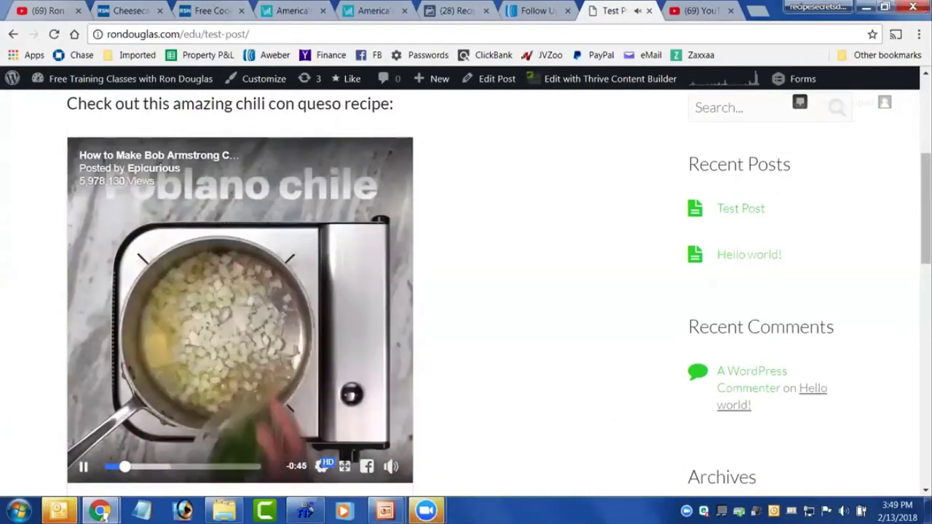
click(379, 349)
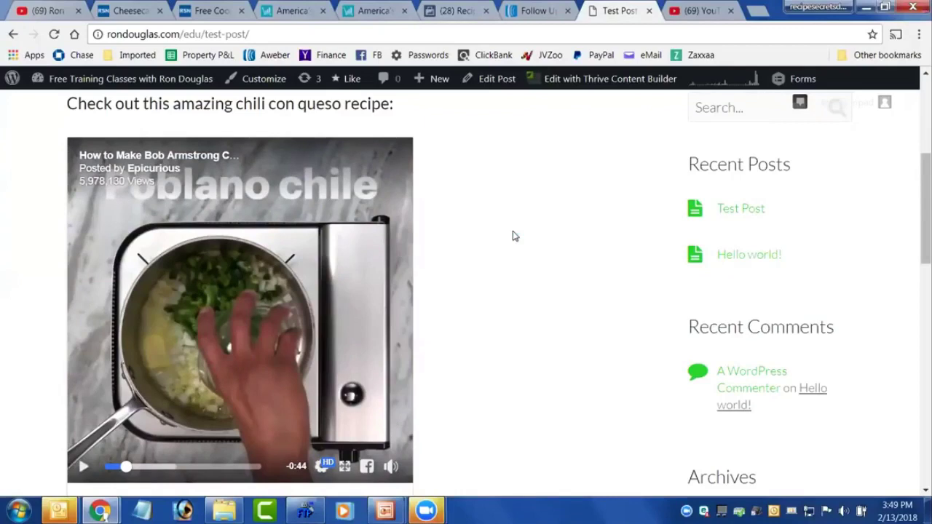
Examine the cookbook offer page's FAQ and the cheesecake recipe post's layout, from the free cookbook promotion to the ingredients.
click(208, 10)
scroll(440, 361, up, 4)
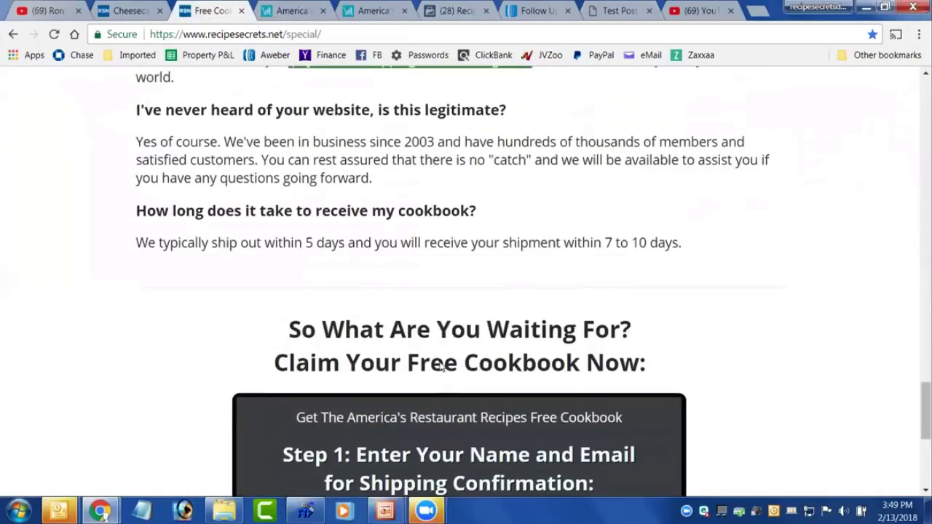
scroll(440, 361, up, 2)
click(133, 5)
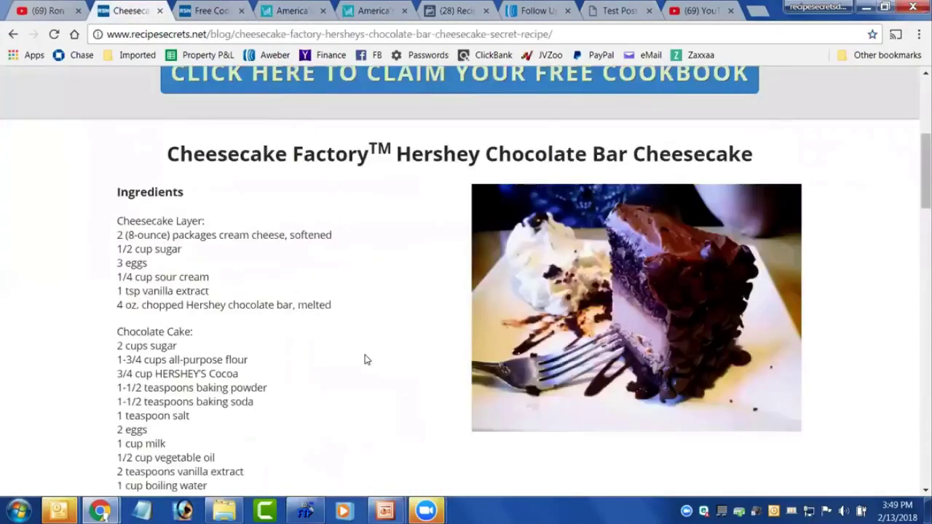
scroll(364, 360, up, 2)
scroll(364, 359, down, 2)
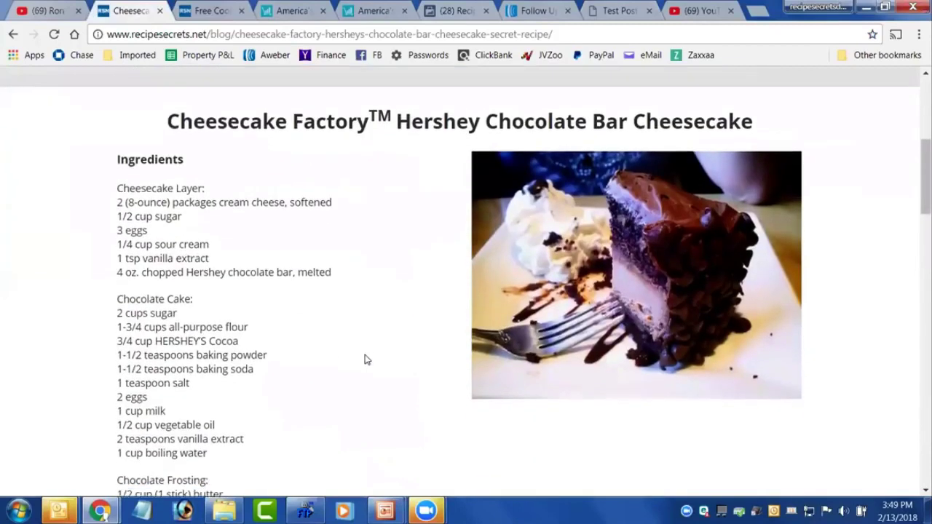
scroll(364, 360, up, 4)
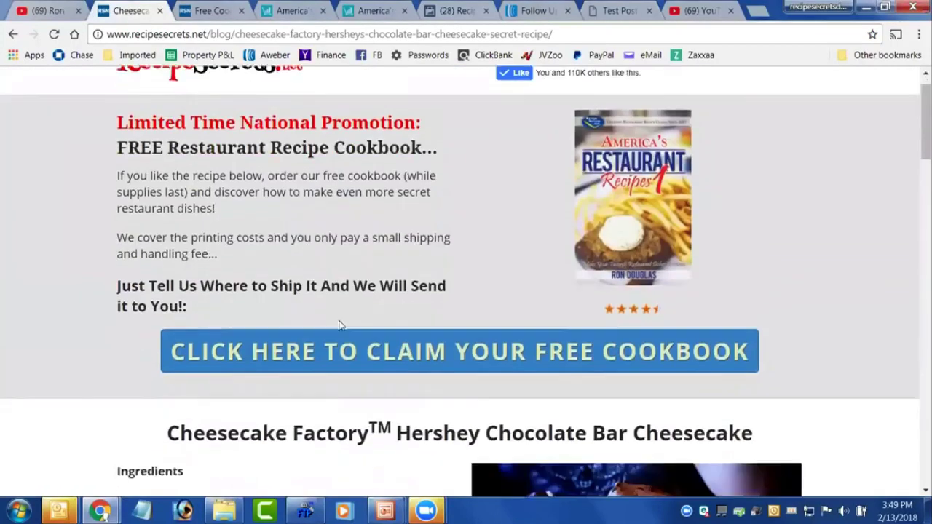
scroll(339, 325, down, 3)
scroll(339, 325, down, 3)
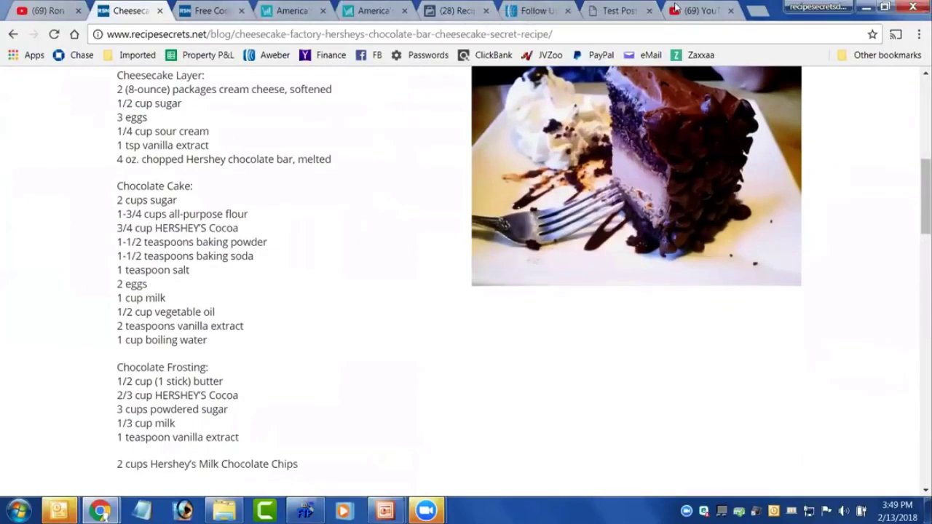
Copy the web address of the published Test Post.
click(624, 11)
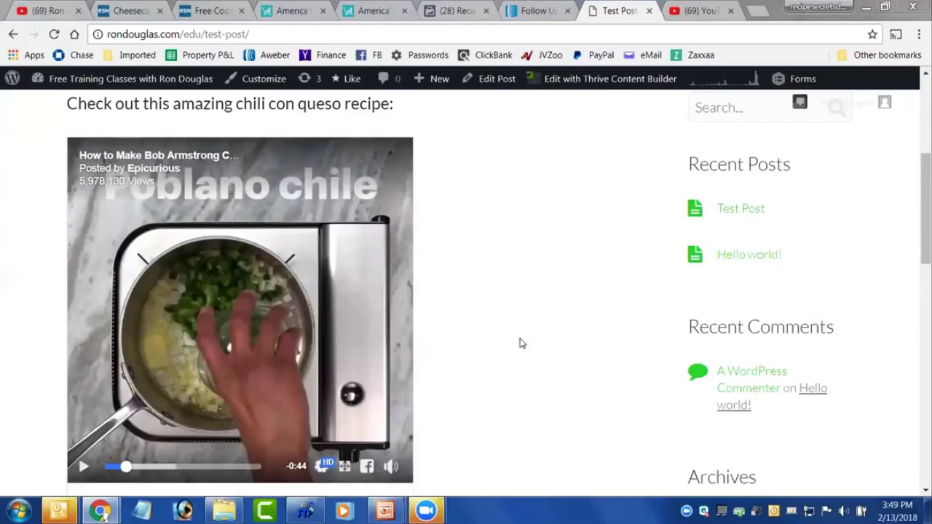
click(256, 34)
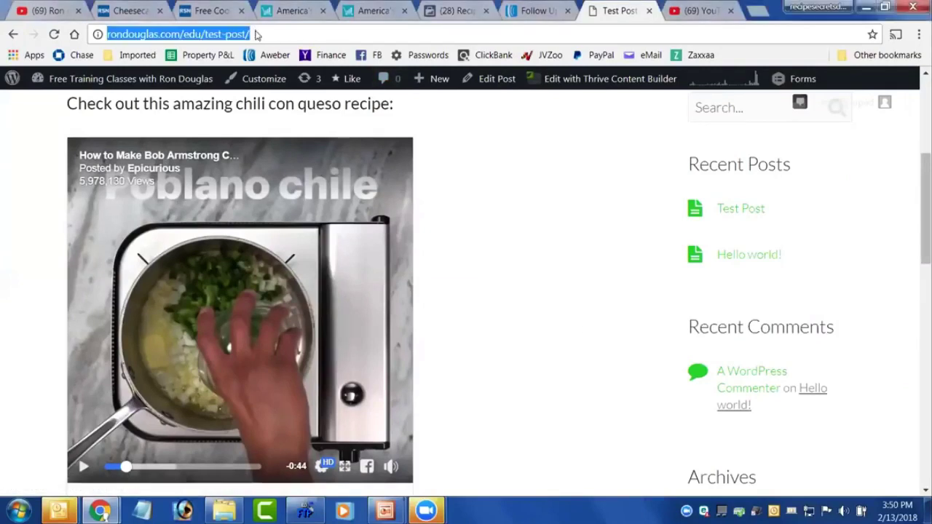
right_click(255, 34)
click(286, 87)
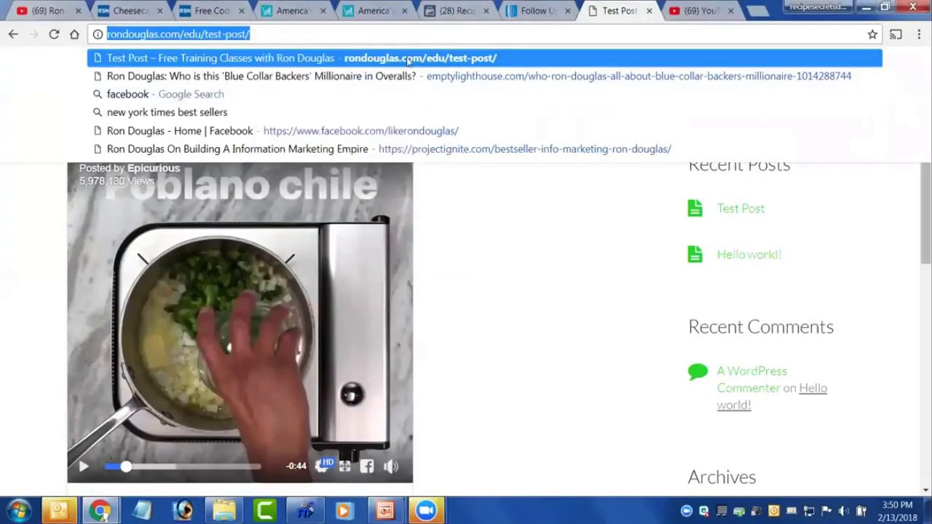
Copy the web address of the Cheesecake Factory Hershey chocolate bar cheesecake recipe post.
click(149, 13)
click(250, 37)
right_click(252, 37)
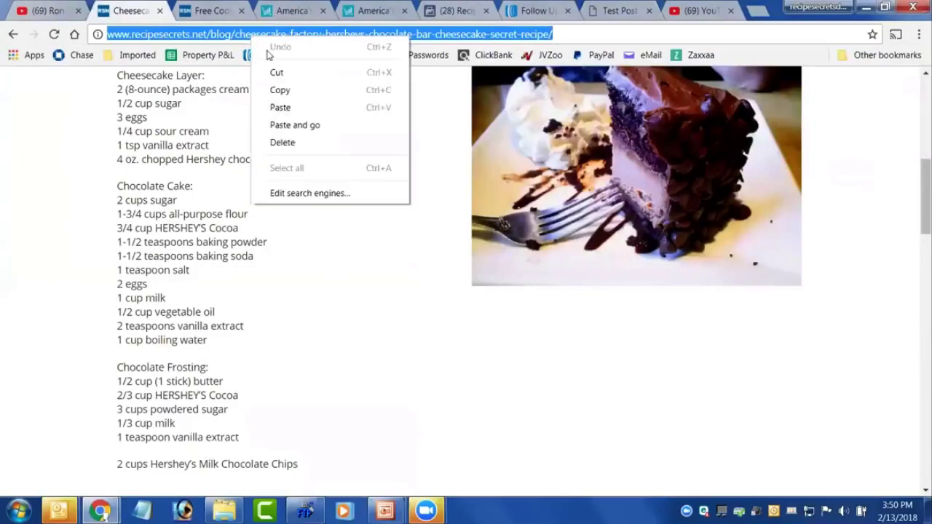
click(281, 90)
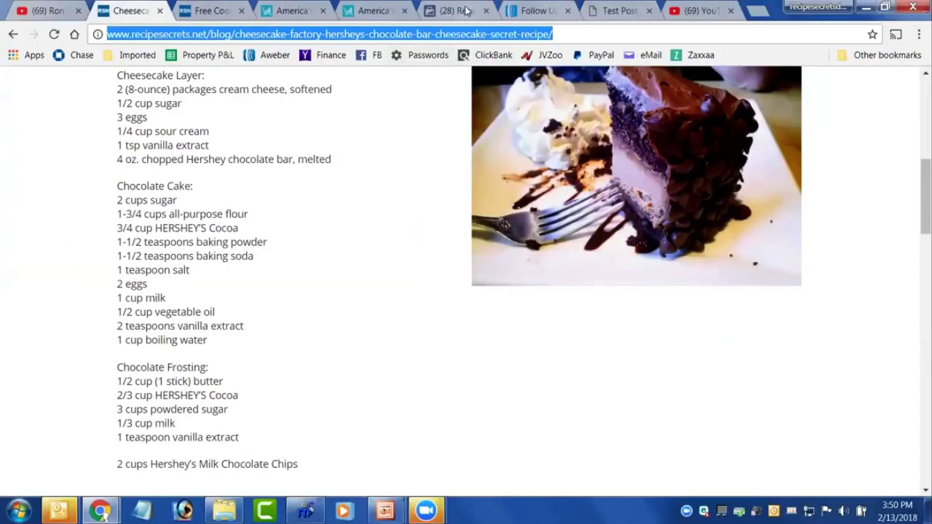
On Facebook, close the Embed Video dialog and return from Insights to the Recipesecrets.net page's home.
click(211, 10)
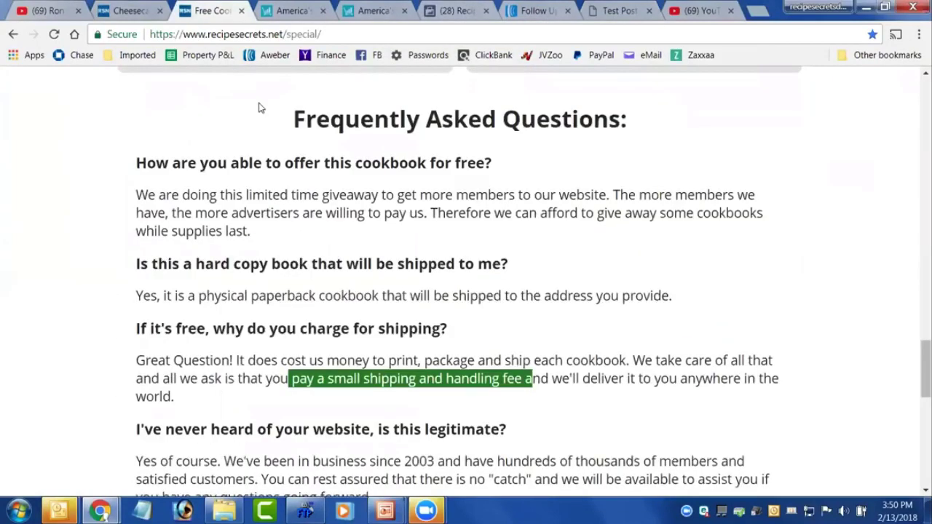
click(464, 11)
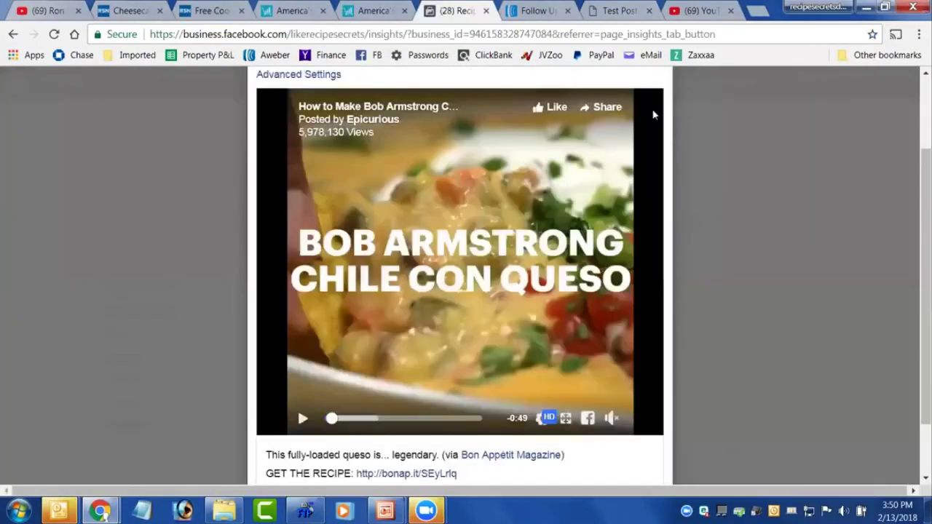
scroll(820, 157, up, 2)
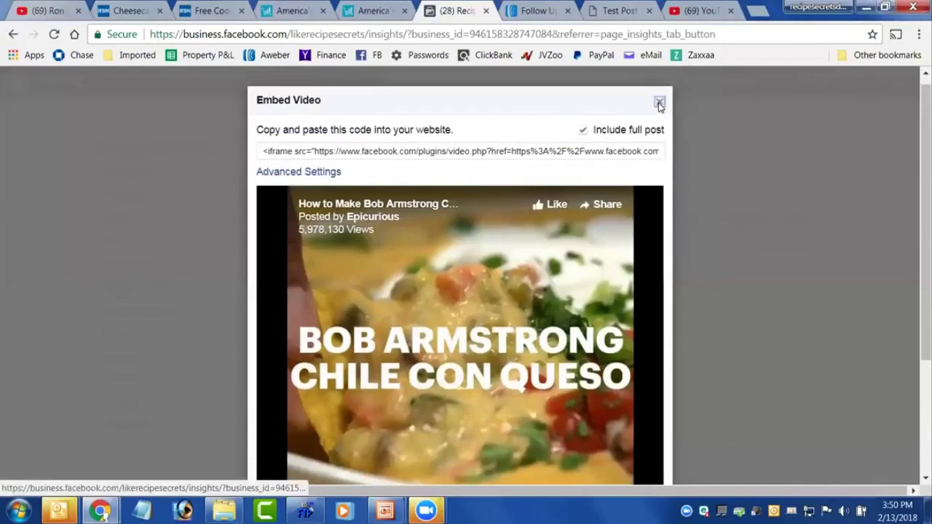
click(658, 102)
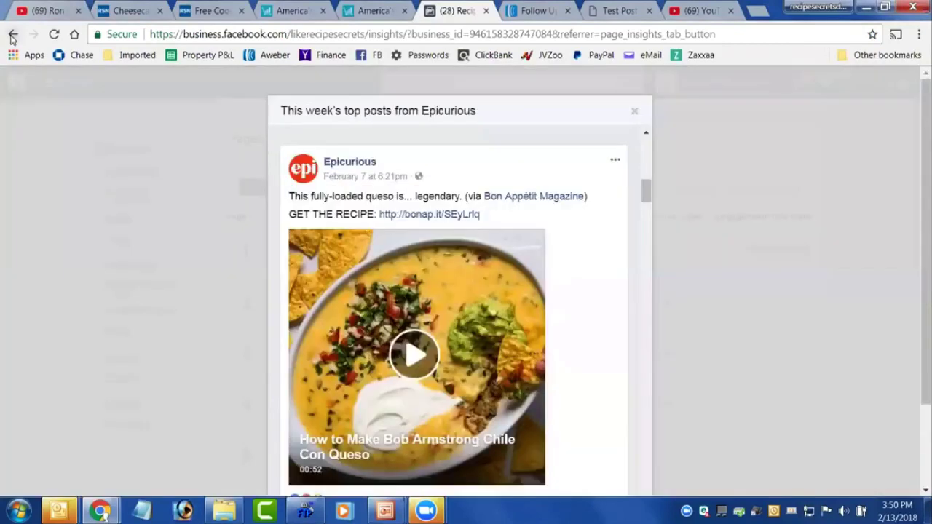
click(12, 36)
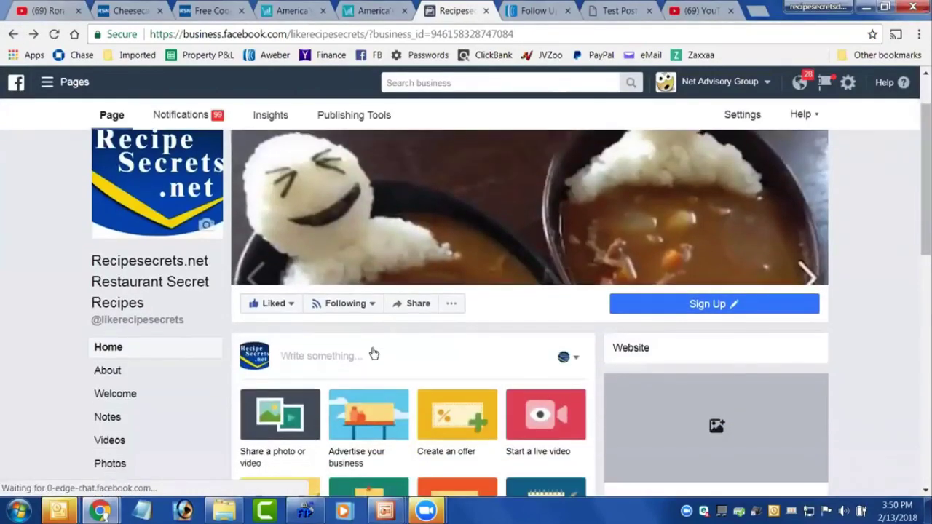
Draft a new page post containing the copied link to the Cheesecake Factory Hershey's chocolate bar cheesecake recipe.
click(370, 354)
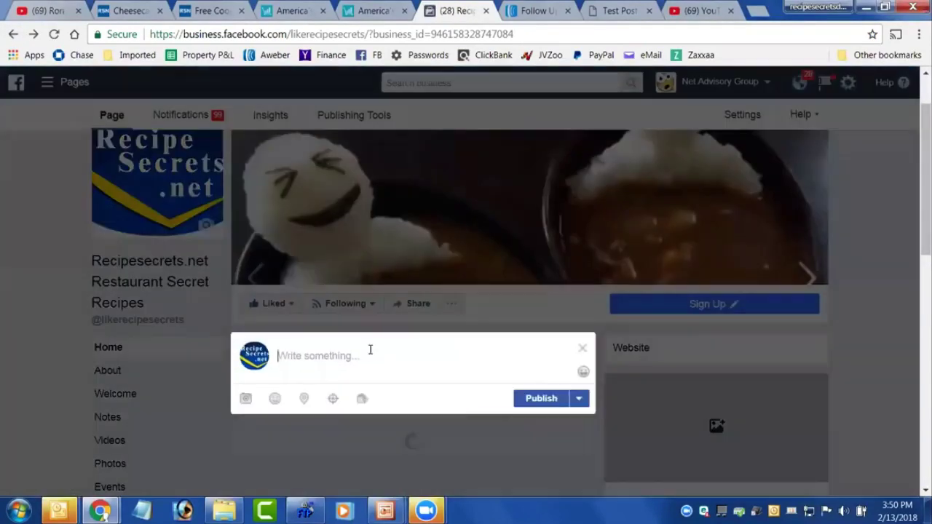
right_click(426, 357)
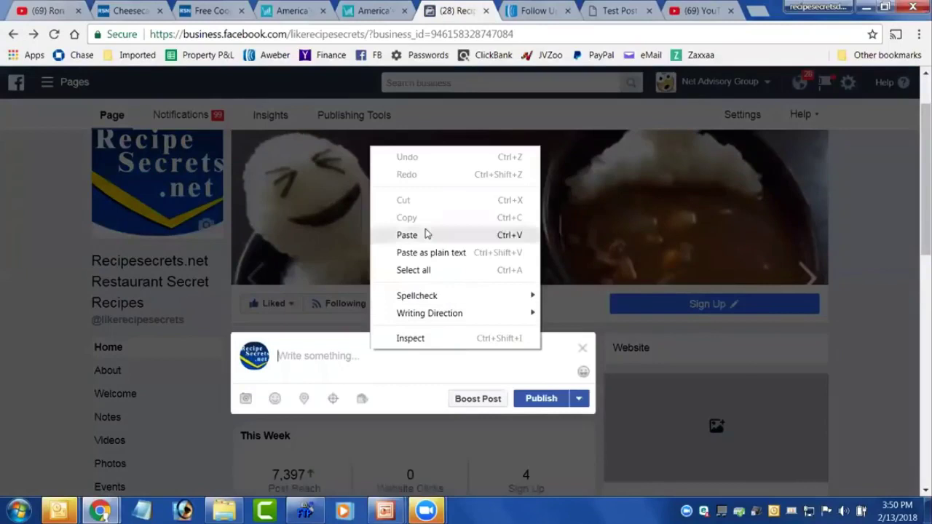
click(427, 250)
scroll(477, 363, down, 2)
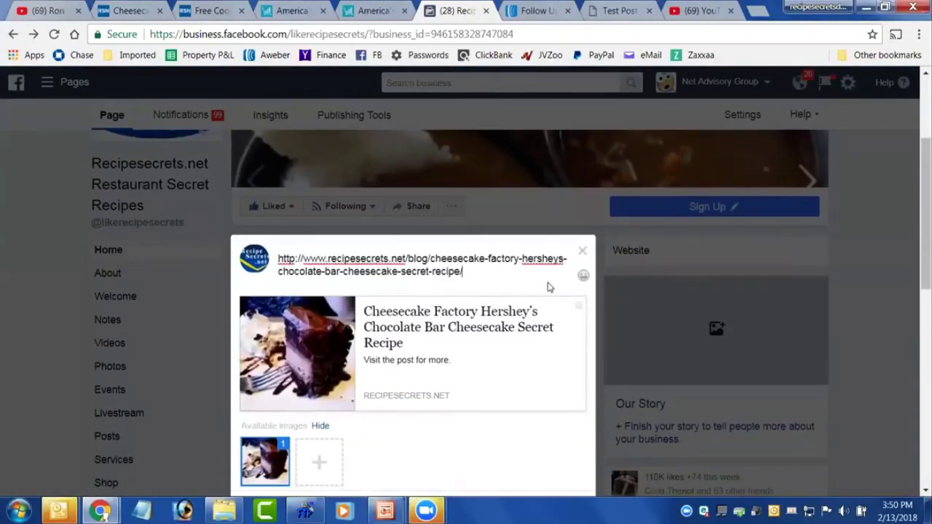
scroll(462, 306, down, 1)
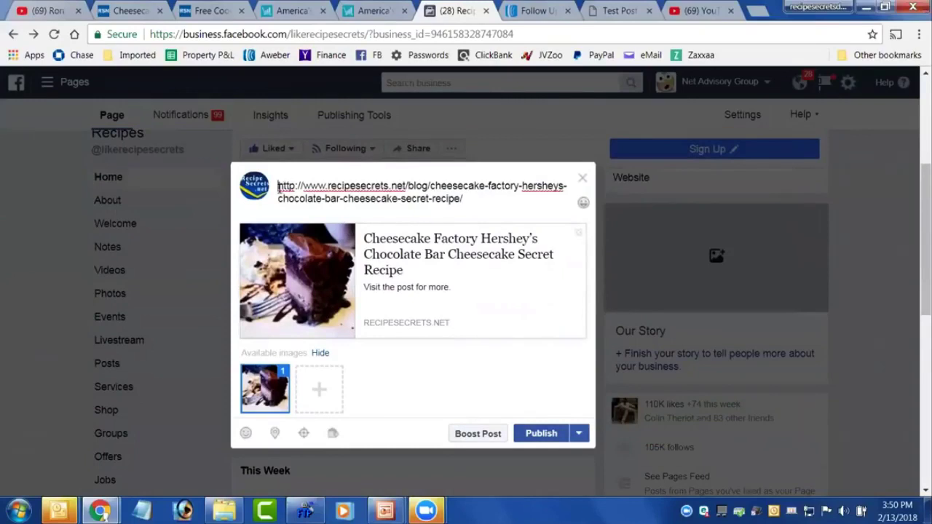
Add the line "words about it" above the recipe link and discard the draft post.
key(Return)
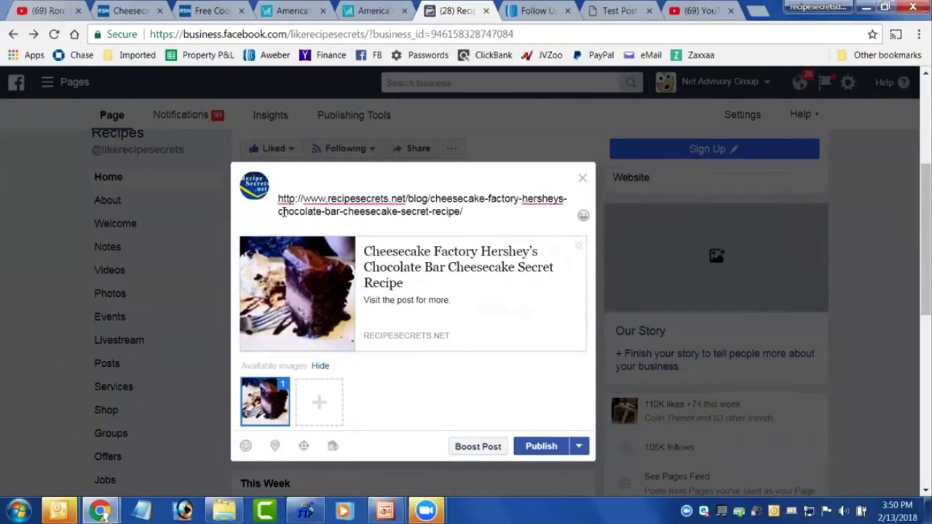
text(words aboit)
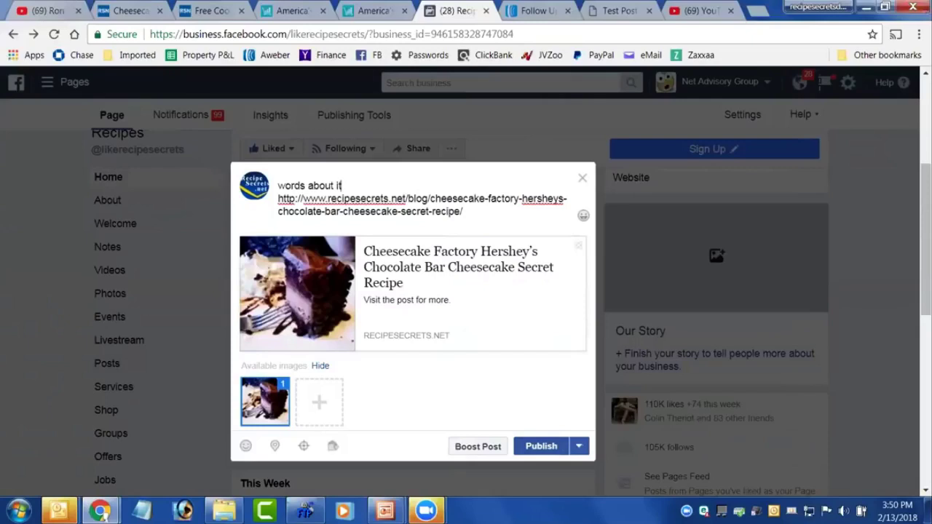
click(583, 178)
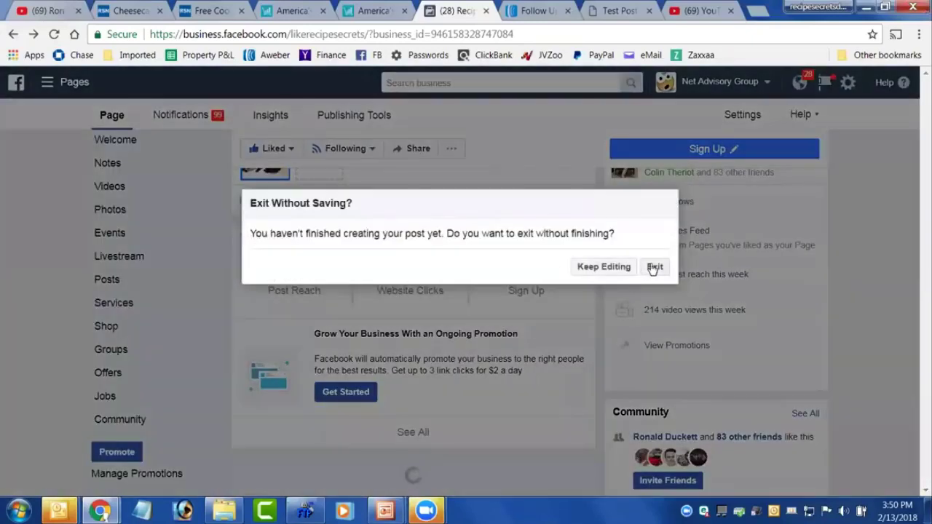
click(655, 267)
Examine the page's home feed from the videos section to the Chloe's Albacore Ceviche Salad post published by WordPress.
scroll(480, 291, down, 6)
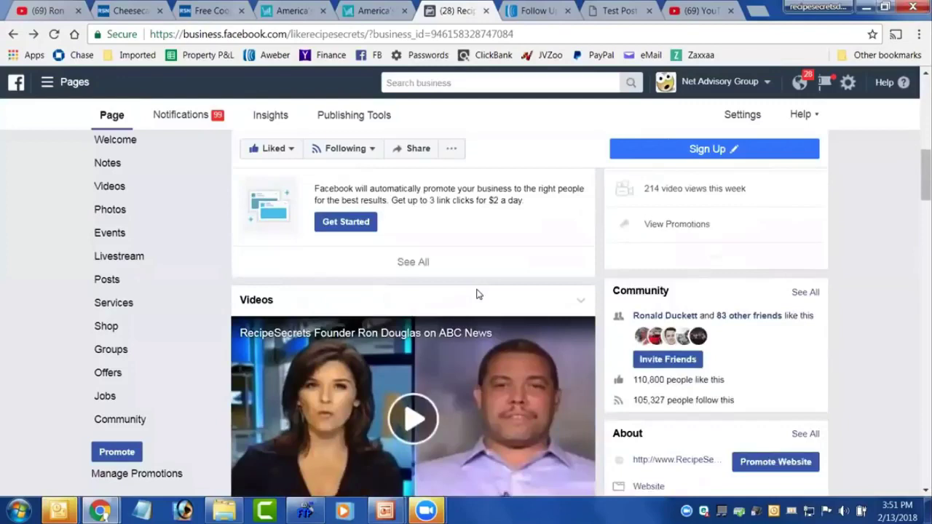
scroll(482, 293, down, 8)
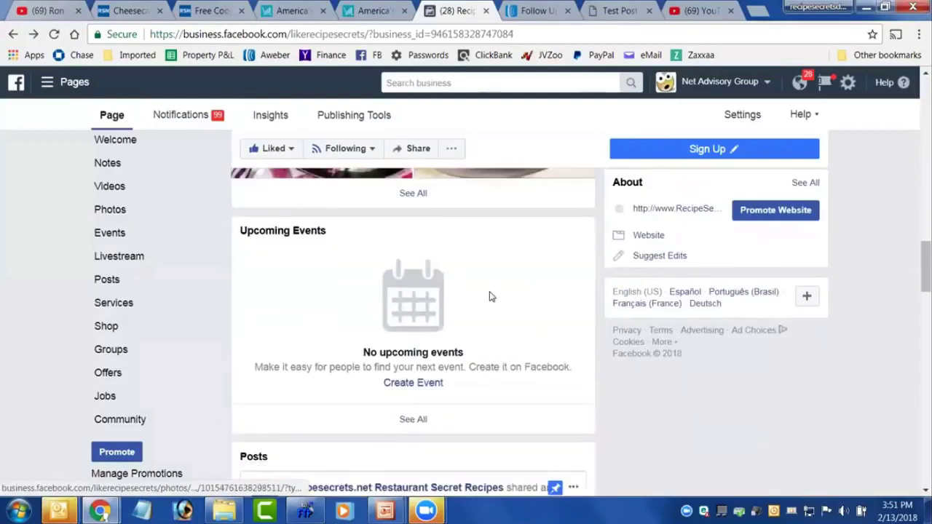
scroll(491, 295, down, 8)
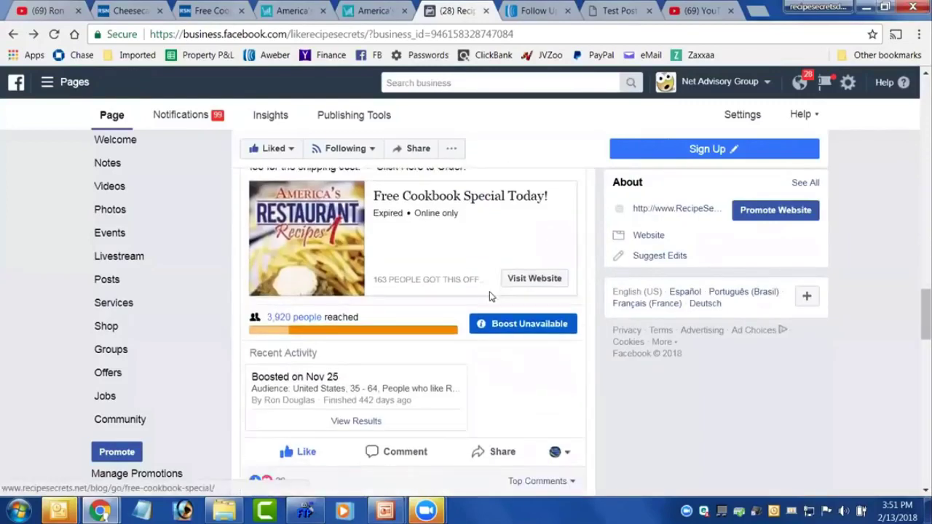
scroll(492, 297, down, 8)
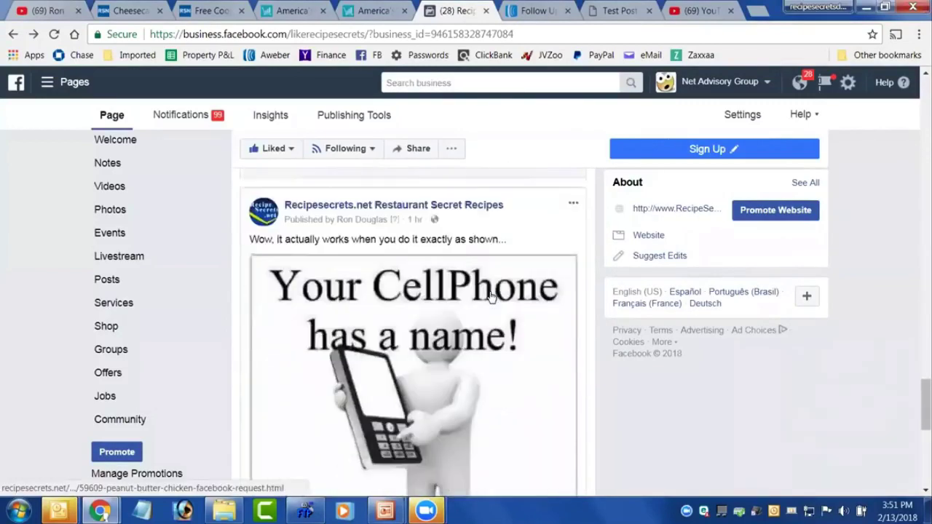
scroll(492, 296, down, 3)
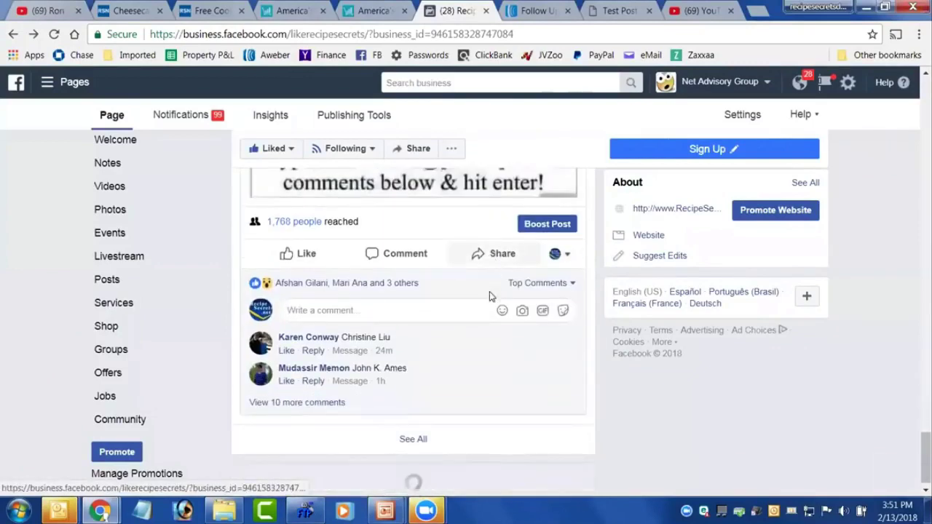
scroll(490, 295, down, 4)
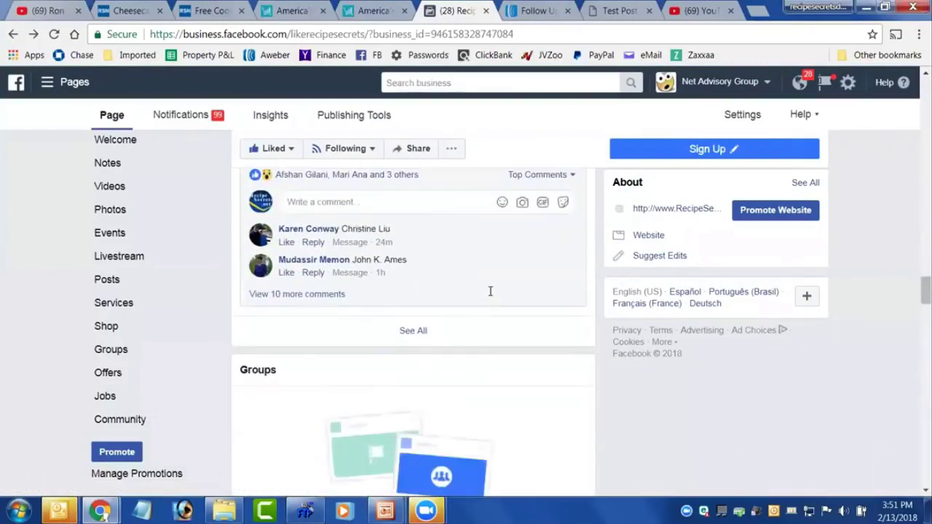
scroll(490, 295, down, 8)
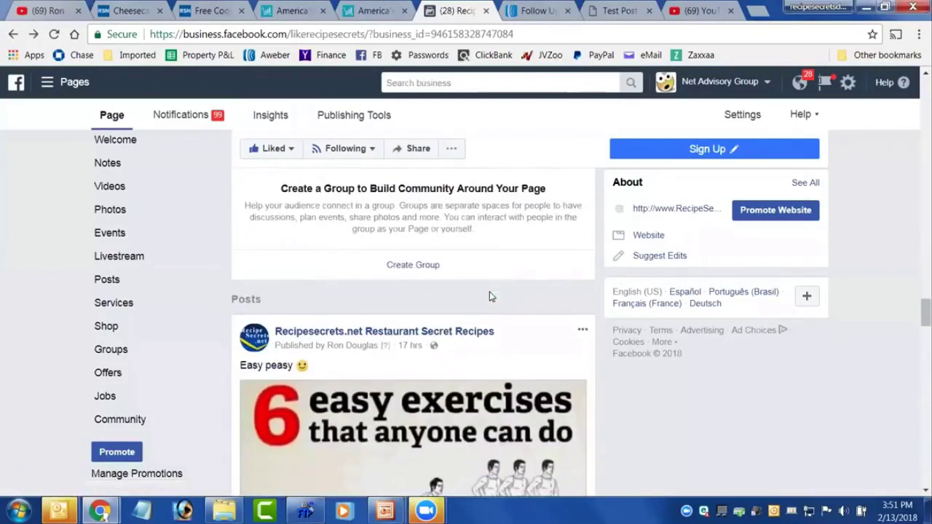
scroll(491, 297, down, 5)
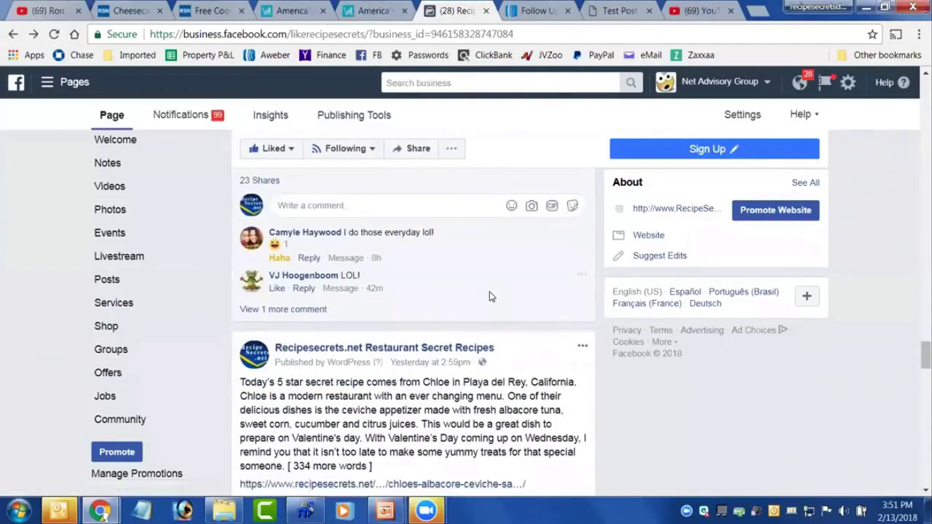
scroll(490, 296, down, 2)
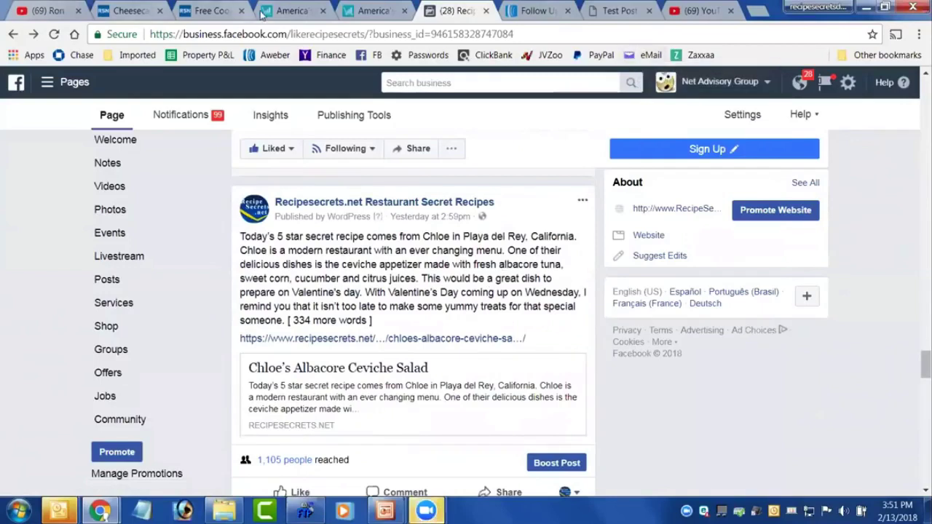
Copy the web address of the cheesecake recipe blog post again and return to the Recipesecrets.net Facebook page.
click(129, 16)
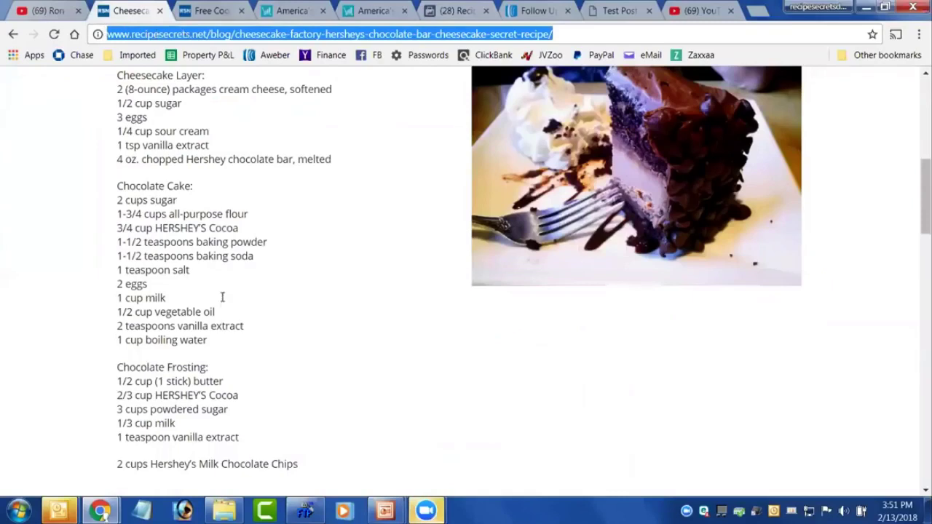
right_click(180, 34)
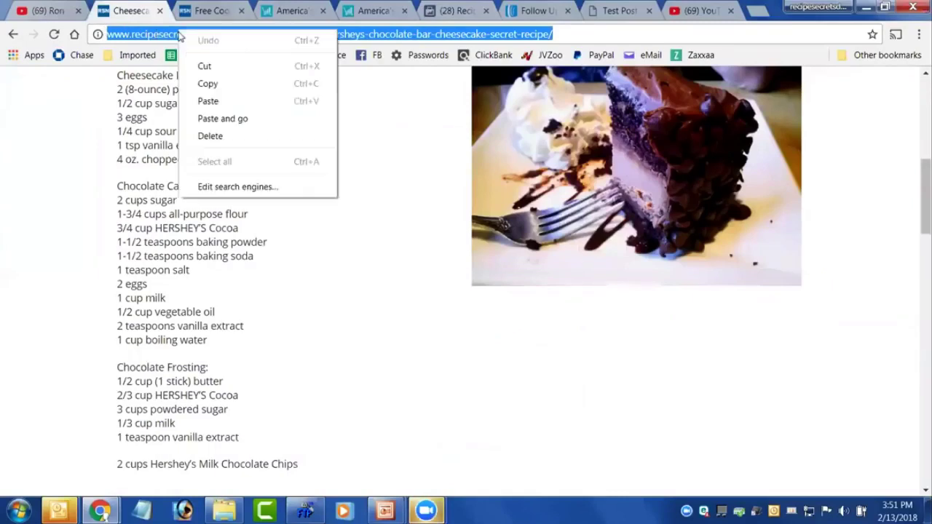
click(208, 84)
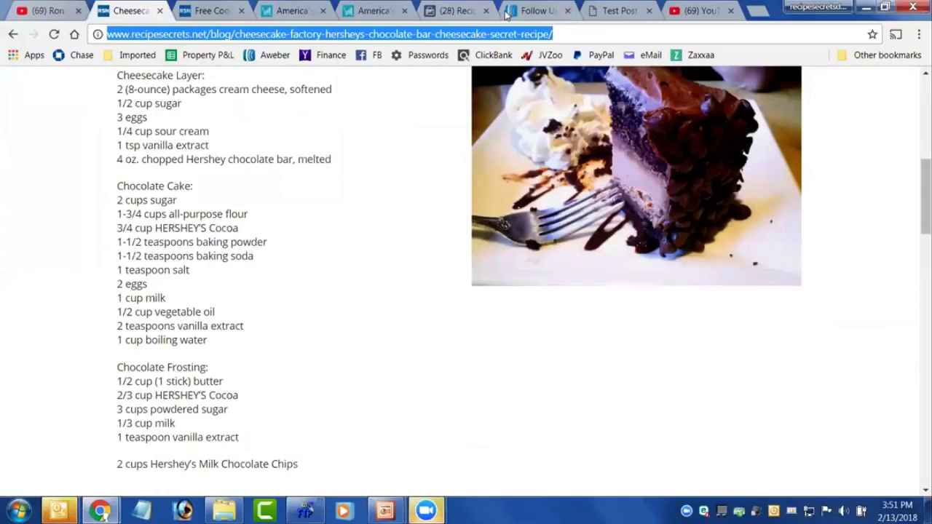
click(457, 14)
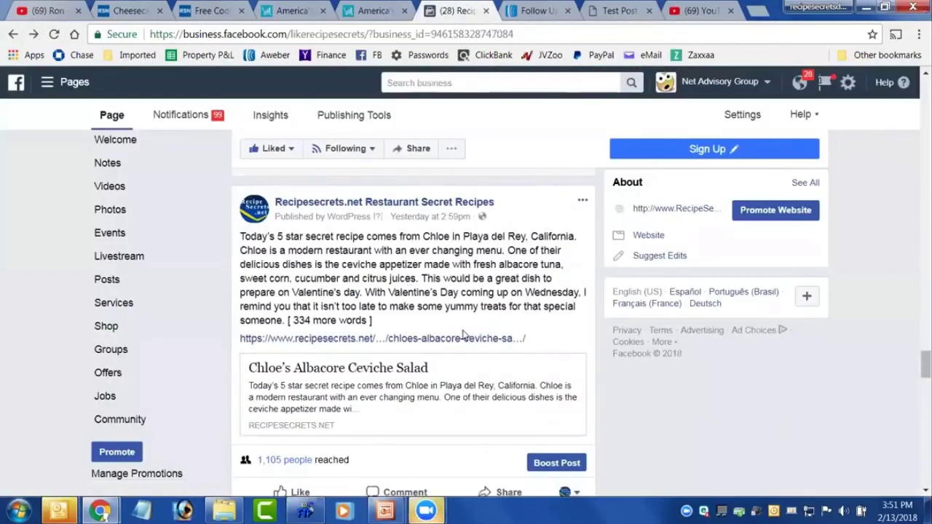
Open the boost settings for the Chloe's Albacore Ceviche Salad post and set the audience to People you choose through targeting.
scroll(410, 280, down, 1)
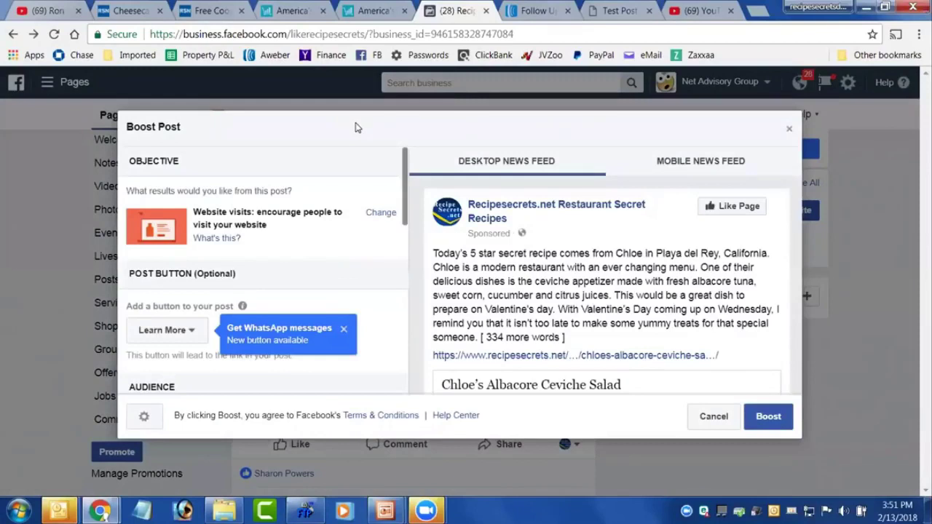
scroll(405, 246, down, 2)
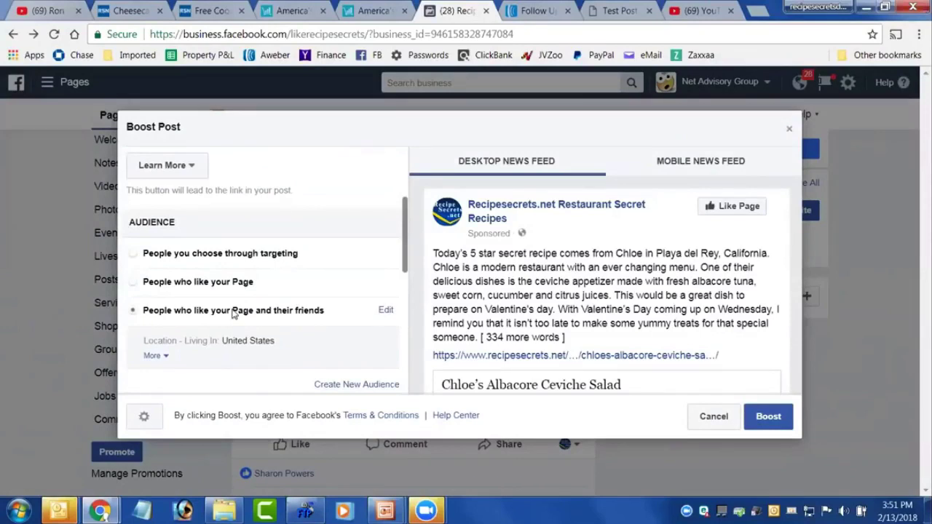
click(134, 256)
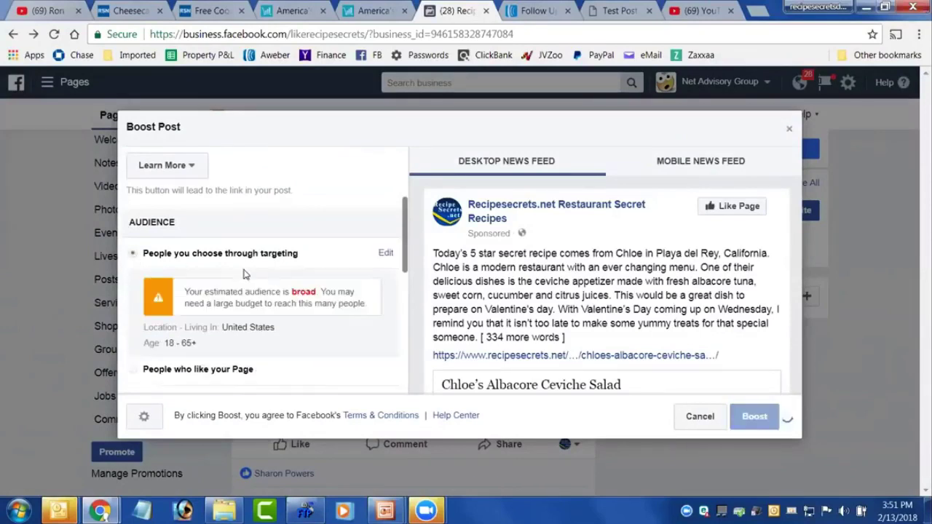
Switch the boost audience to People who like your Page and their friends.
scroll(273, 276, down, 1)
scroll(287, 279, down, 2)
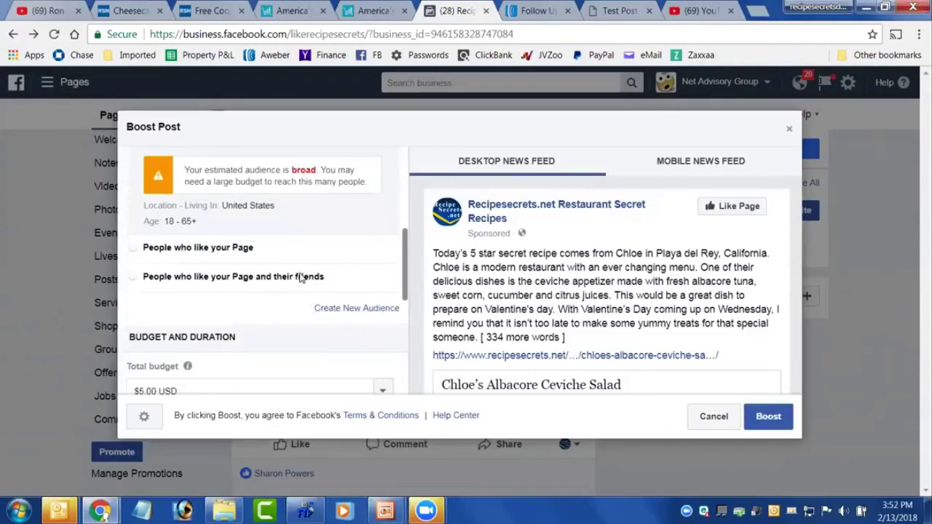
scroll(300, 278, down, 1)
scroll(301, 278, down, 3)
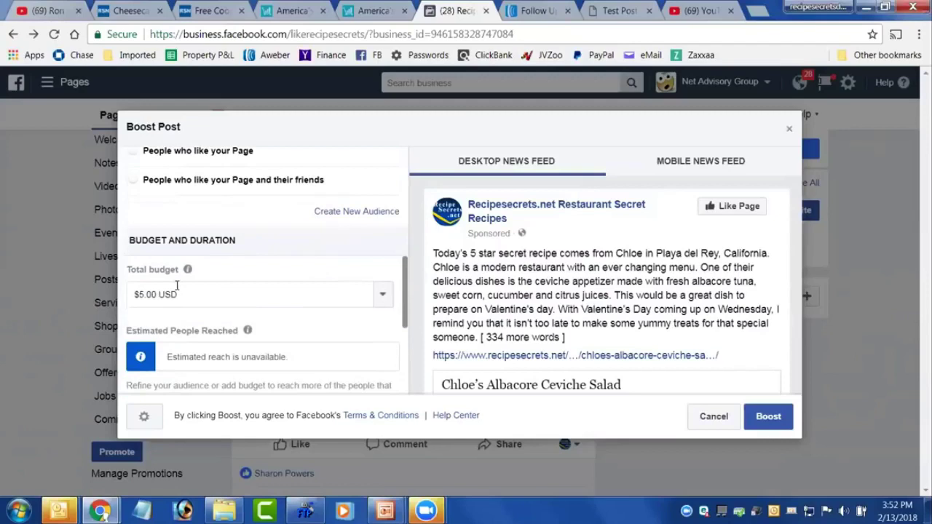
scroll(274, 307, down, 3)
scroll(274, 308, up, 8)
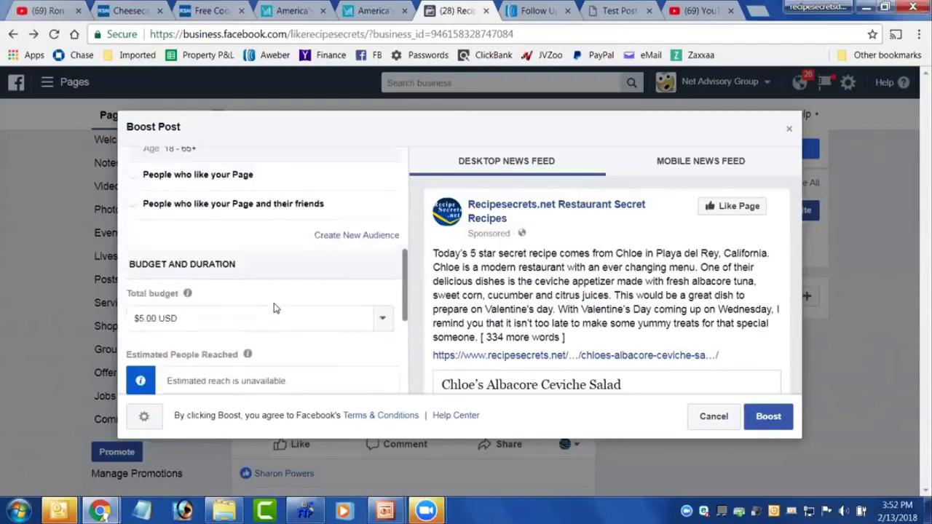
scroll(274, 306, up, 3)
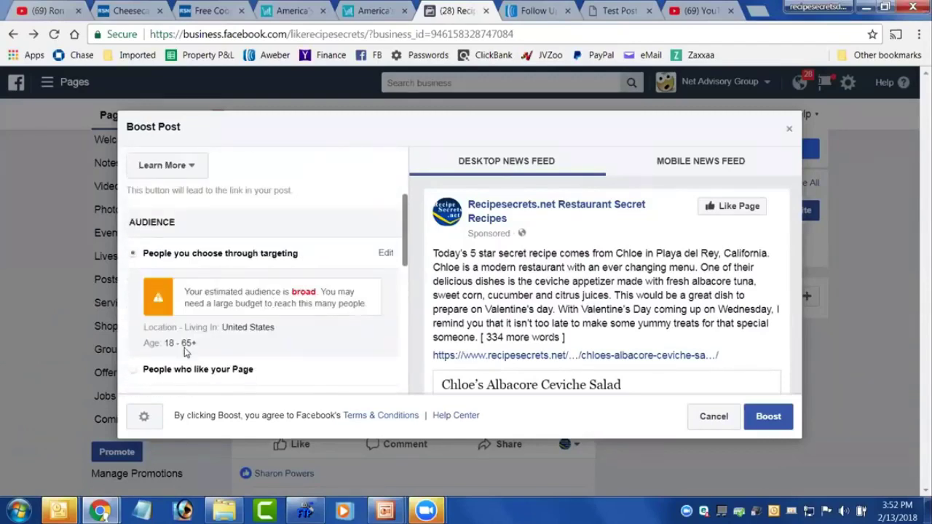
scroll(184, 352, down, 3)
click(154, 329)
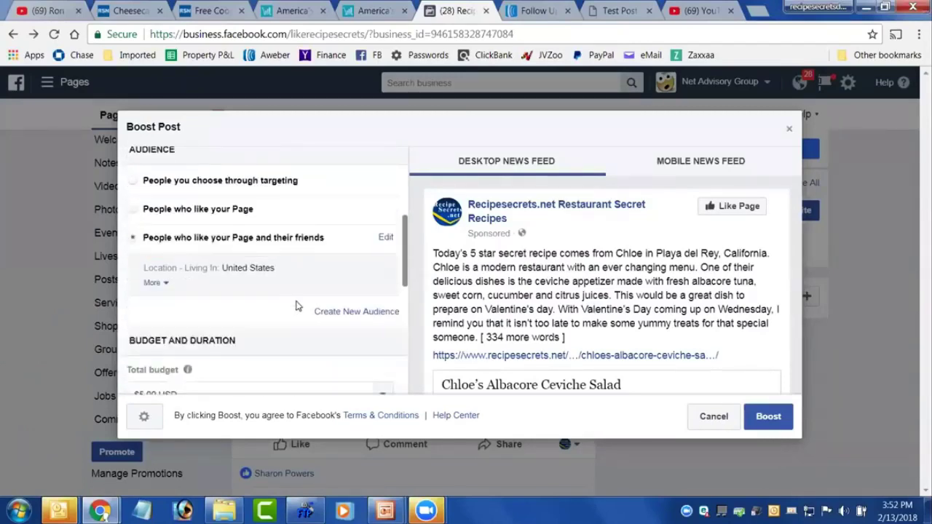
Set the boost's payment account to Main Account and turn on Facebook Pixel conversion tracking.
scroll(324, 297, down, 3)
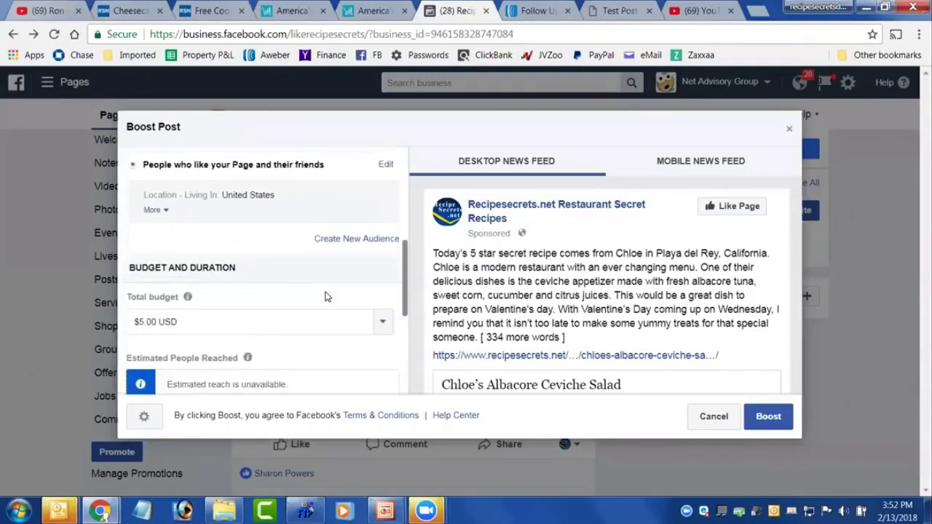
scroll(326, 297, down, 1)
scroll(325, 297, down, 5)
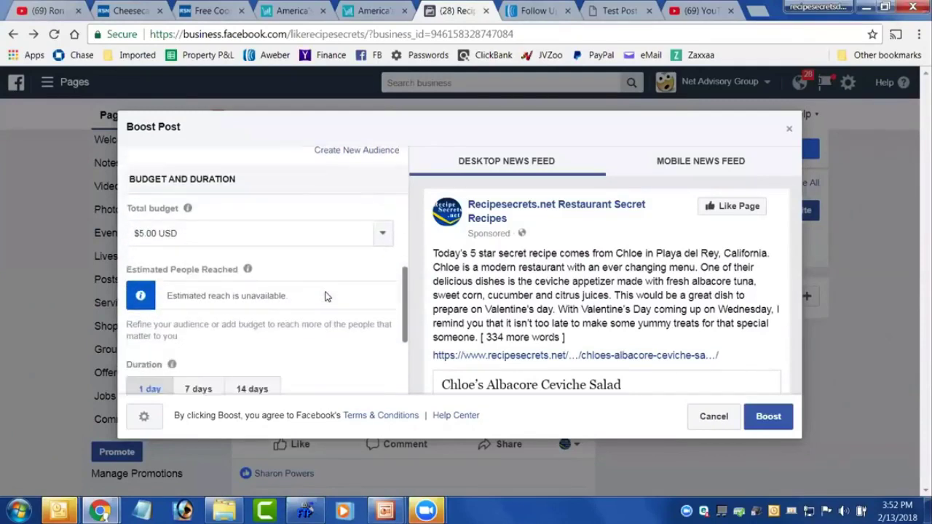
scroll(326, 296, down, 1)
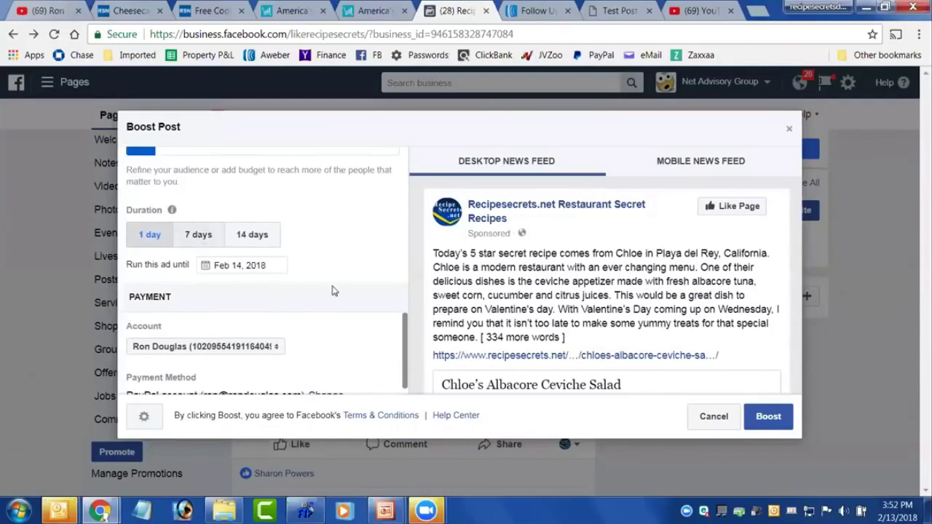
scroll(334, 289, down, 1)
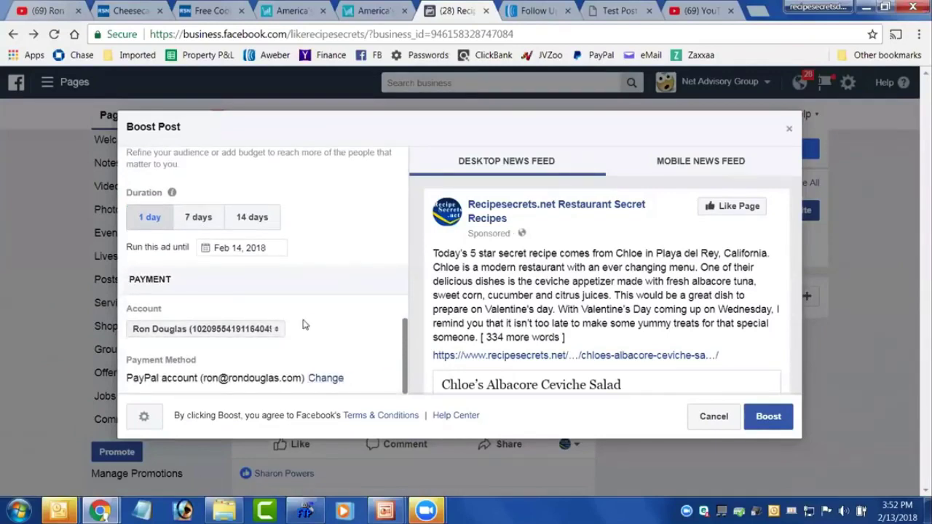
click(277, 329)
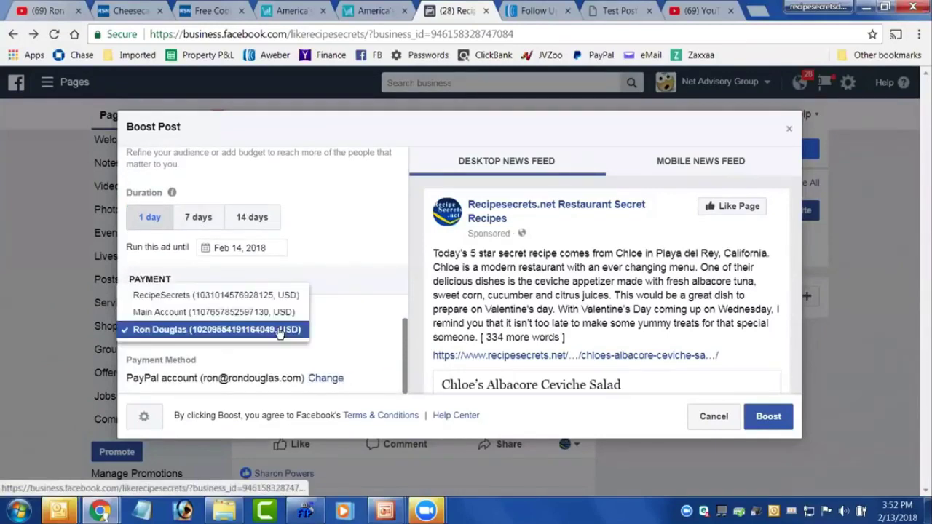
click(224, 312)
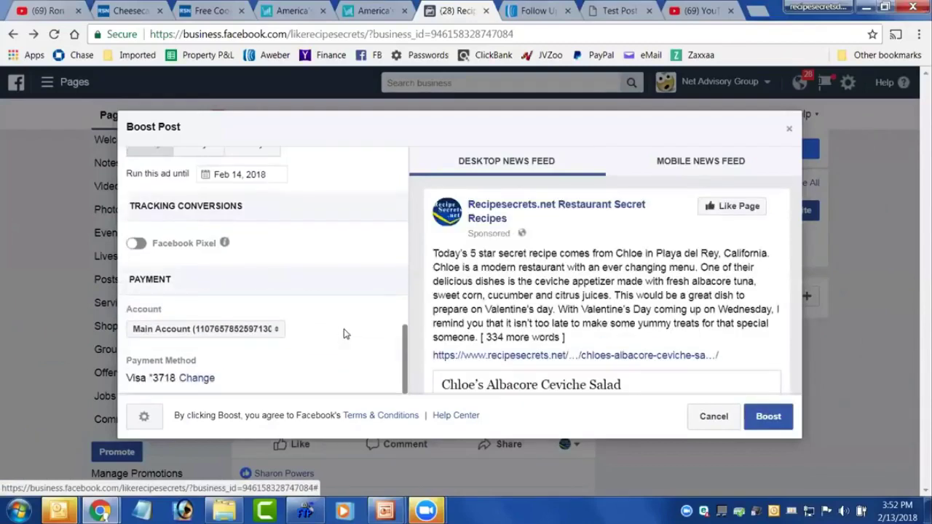
click(137, 244)
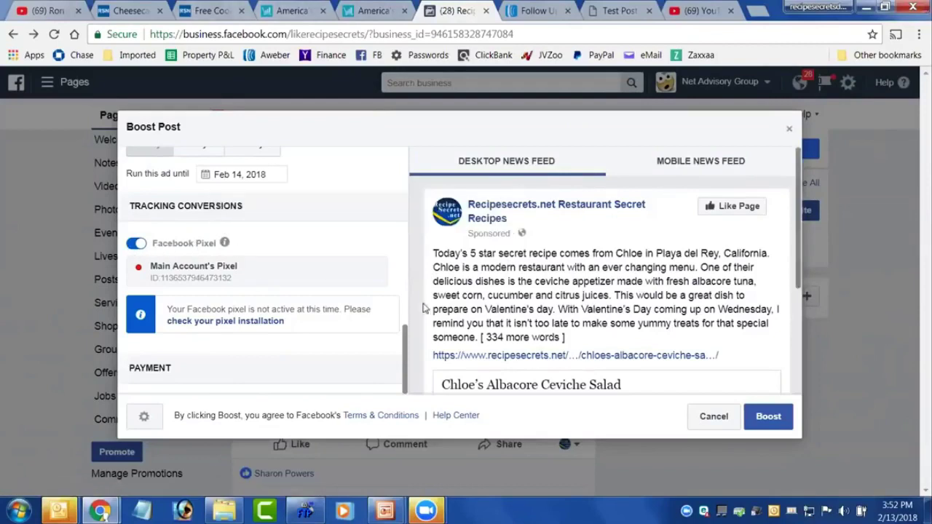
Check the boost's budget, duration and tracking settings, submit the boost for the Chloe's Albacore Ceviche Salad post, and close the order summary.
scroll(329, 322, up, 1)
scroll(328, 323, up, 5)
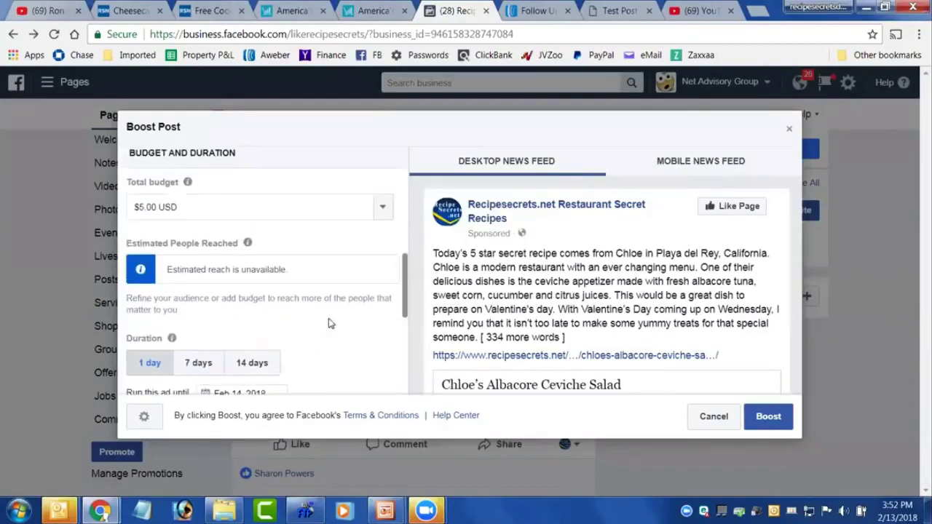
scroll(329, 324, down, 2)
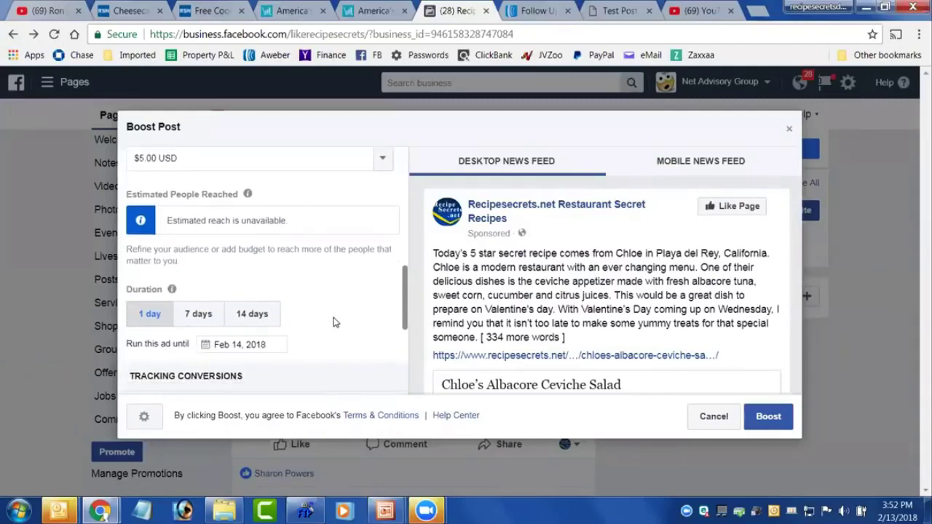
scroll(331, 321, down, 1)
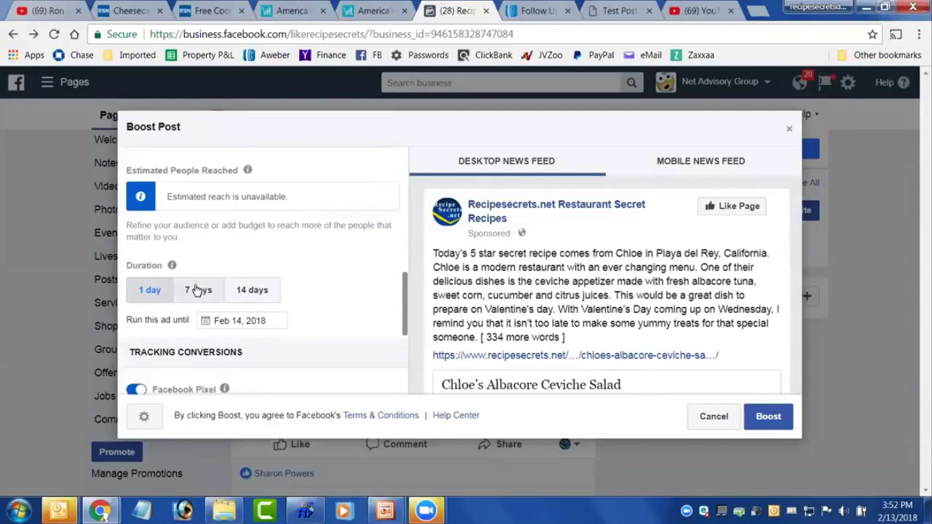
scroll(287, 273, down, 6)
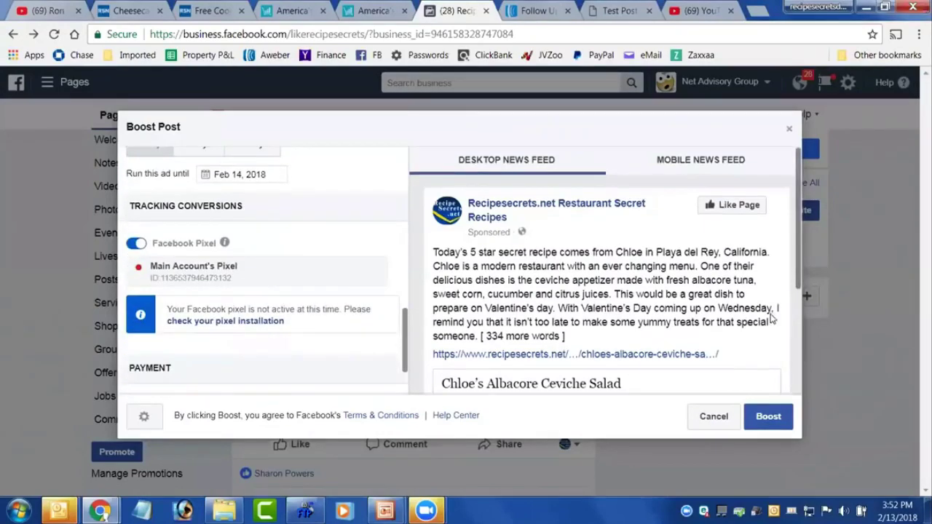
scroll(773, 318, down, 3)
click(772, 416)
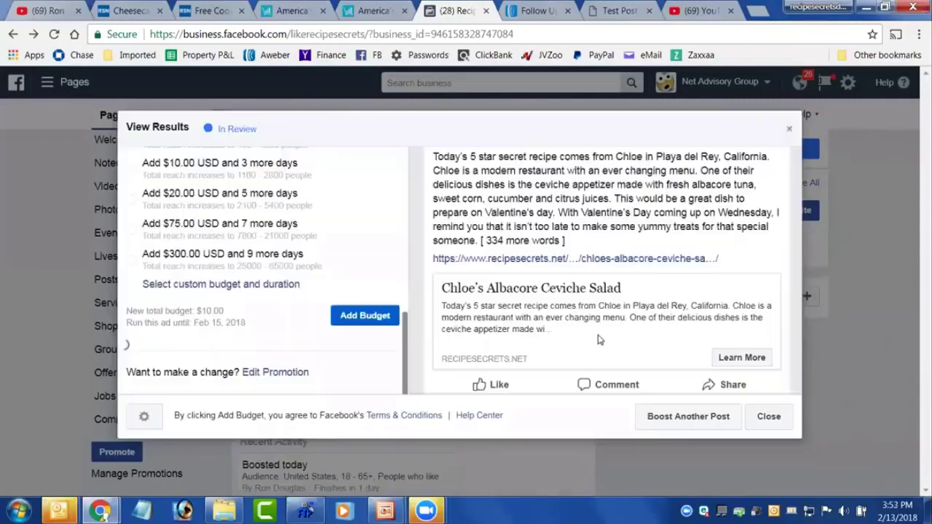
scroll(331, 201, up, 8)
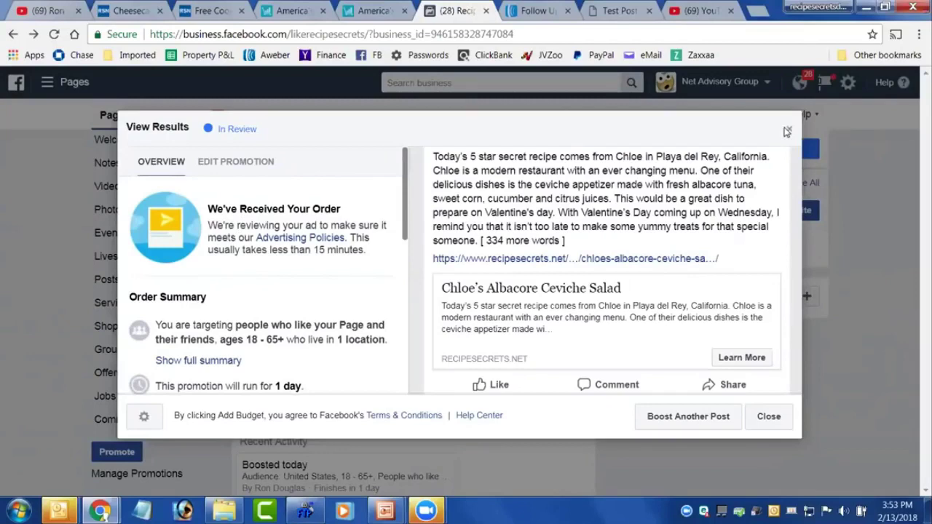
click(788, 131)
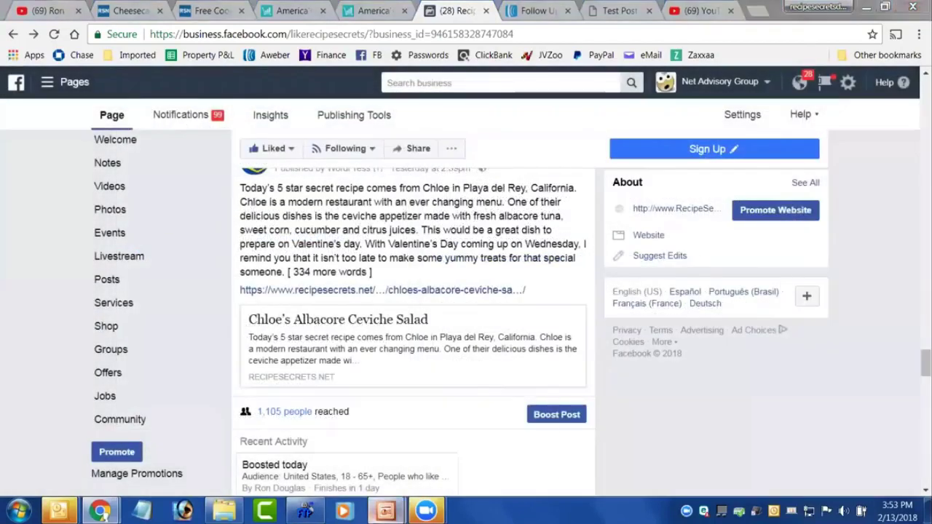
Switch to the PowerPoint slide show and advance to the "Do this and profit (consistent compounding)" slide.
mouse_move(386, 511)
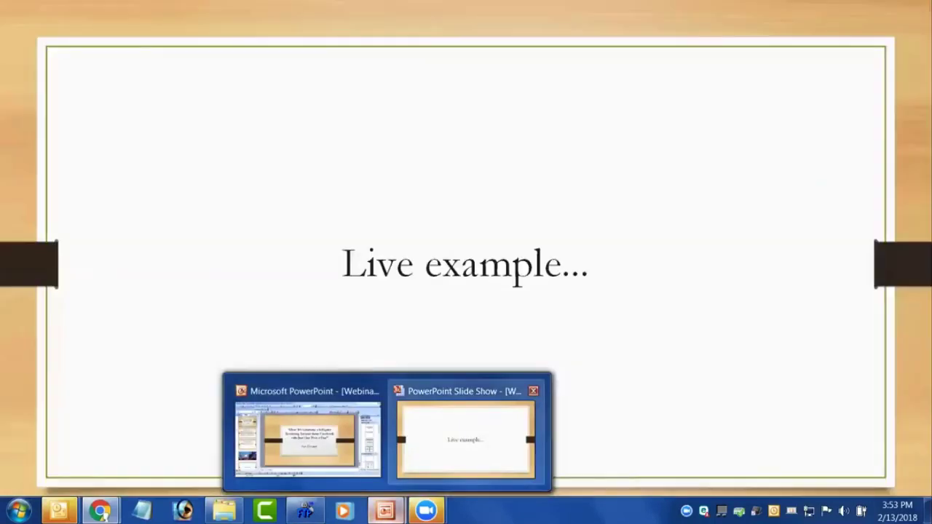
click(466, 437)
key(Right)
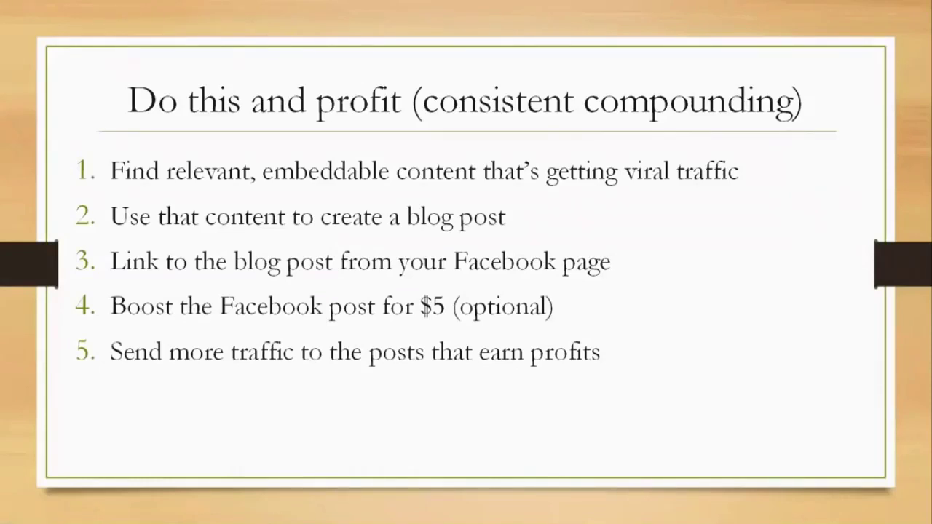
Switch back to Chrome and open the Trending feed on YouTube.
key(alt+Tab)
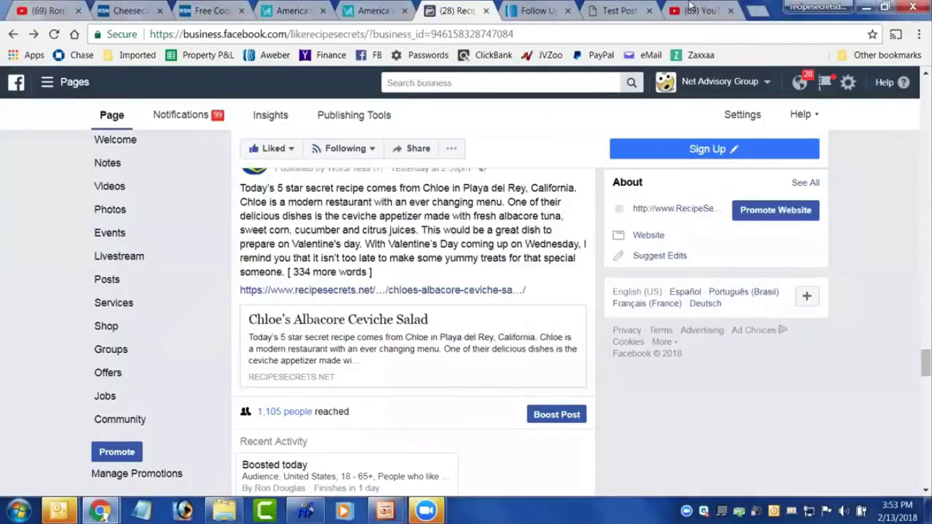
click(703, 10)
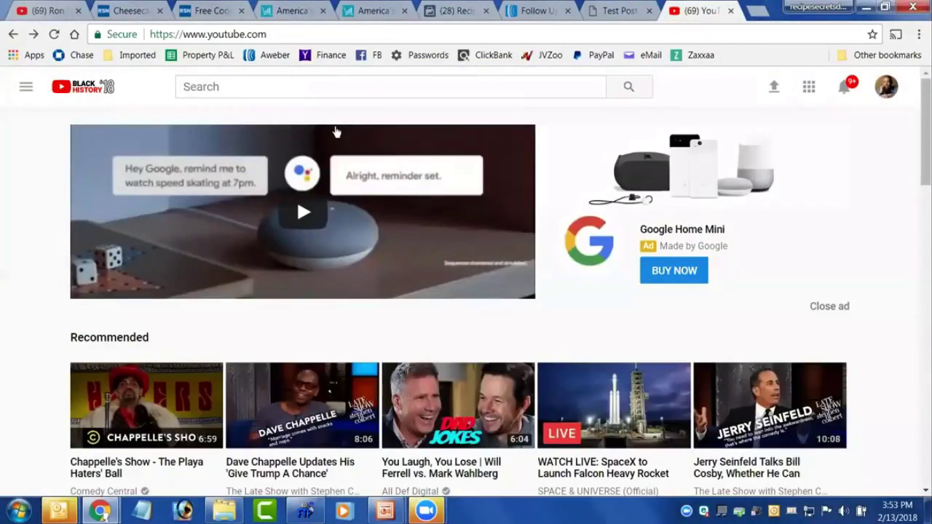
click(25, 87)
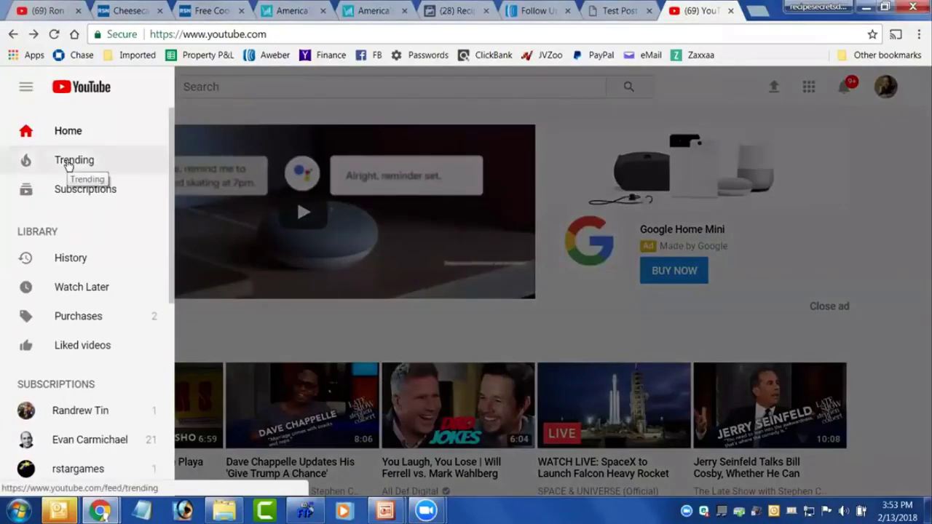
click(67, 161)
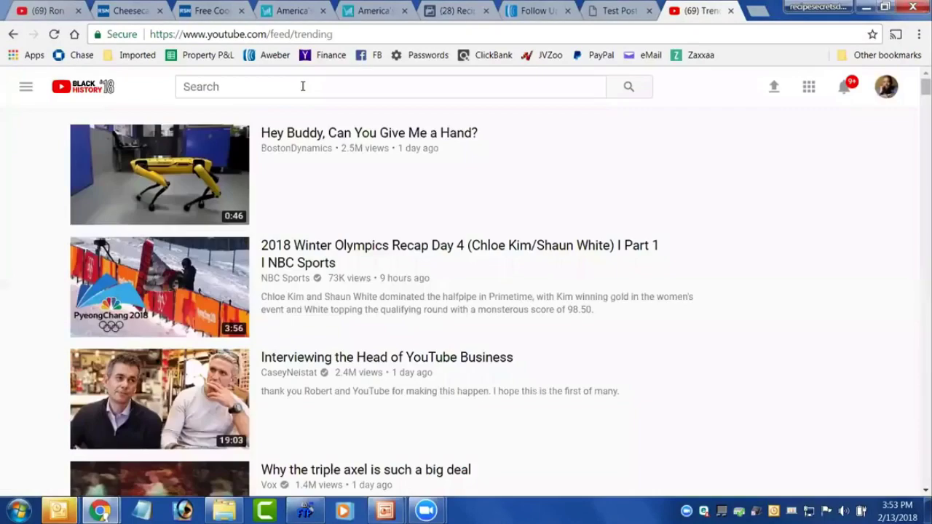
Search YouTube for "mexican recipes".
click(303, 86)
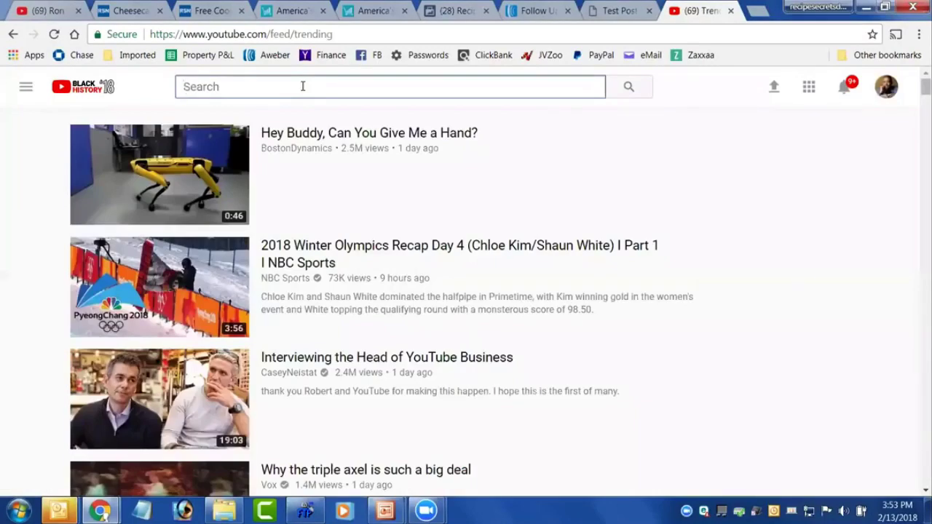
text(me)
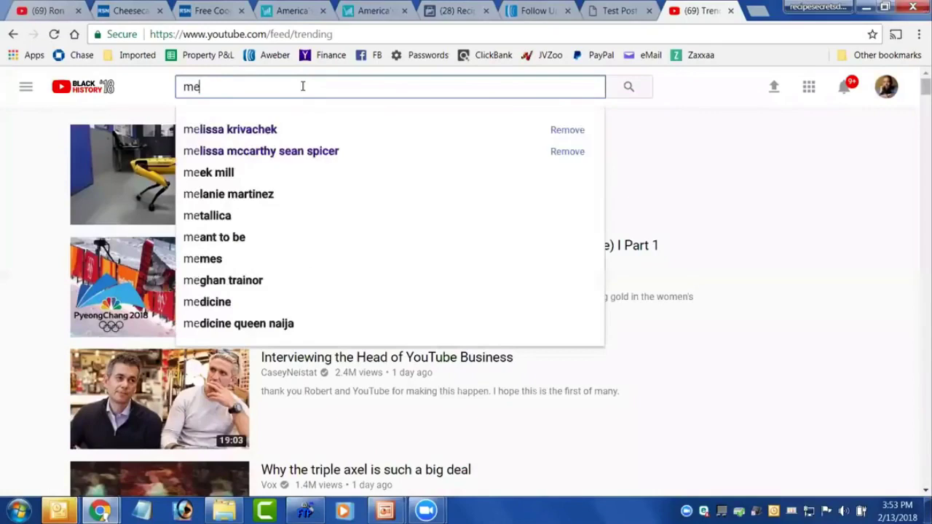
text(xican recipes)
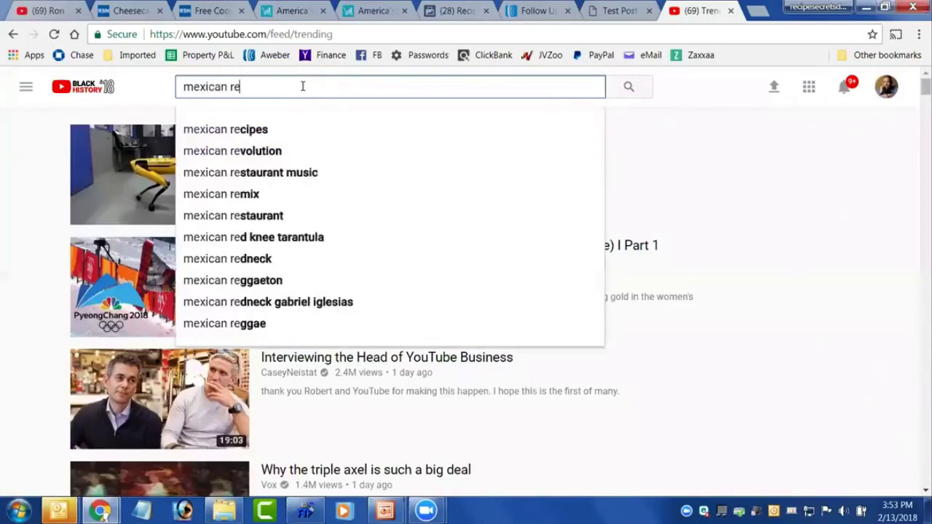
key(Return)
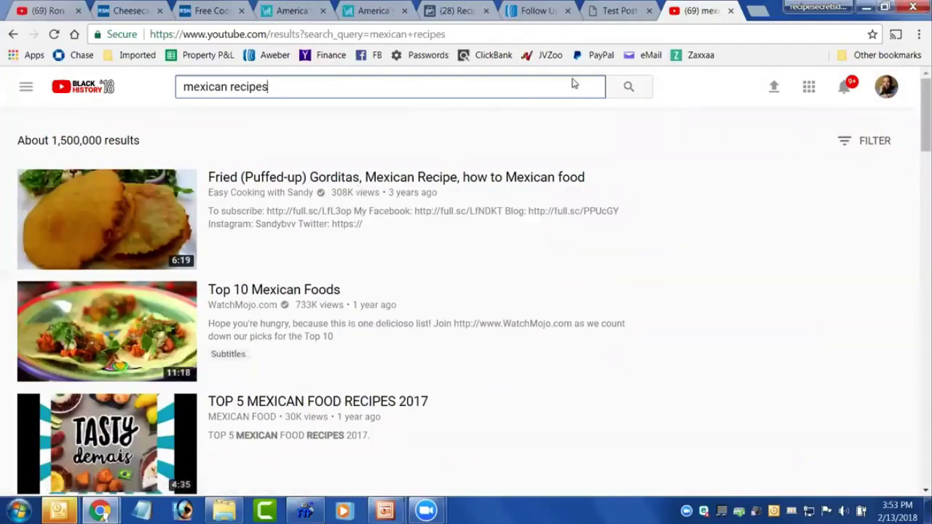
Open the Fried (Puffed-up) Gorditas video and show its embed code through the sharing options.
click(316, 181)
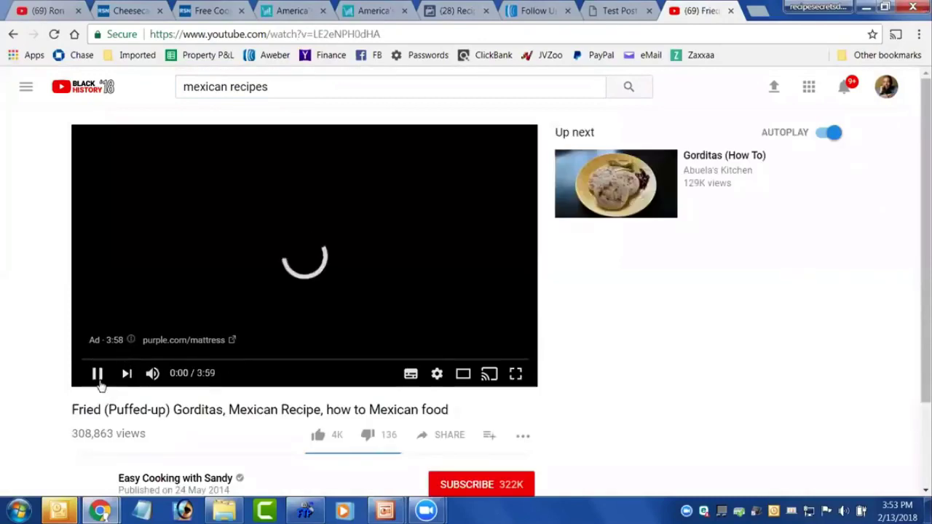
scroll(437, 371, down, 1)
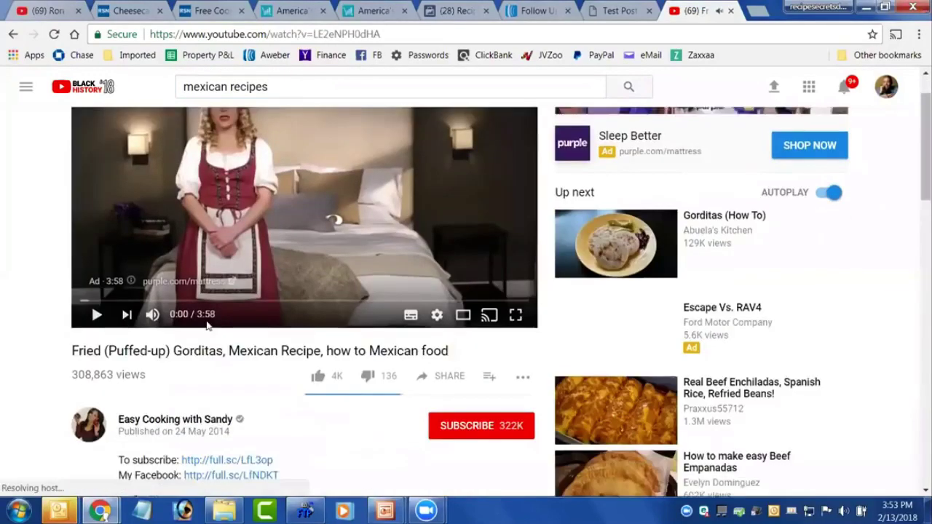
click(438, 370)
click(656, 331)
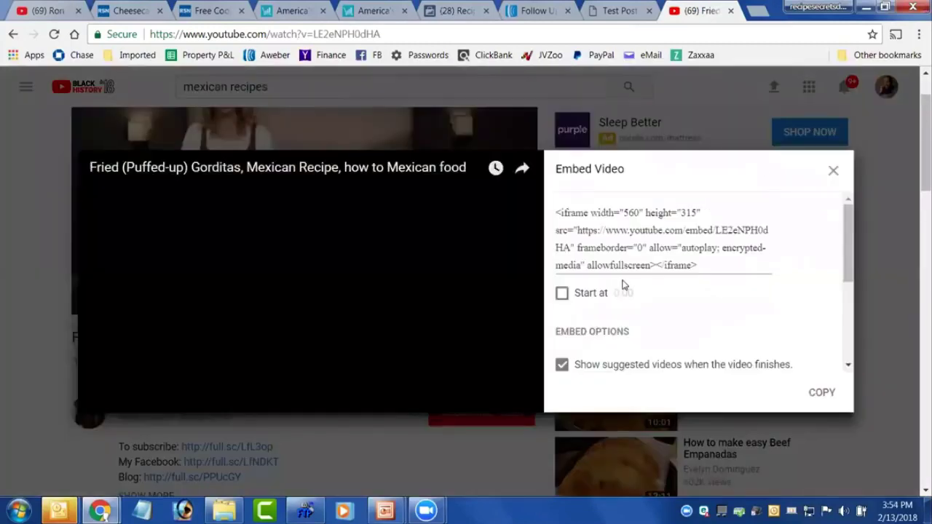
click(619, 262)
right_click(617, 262)
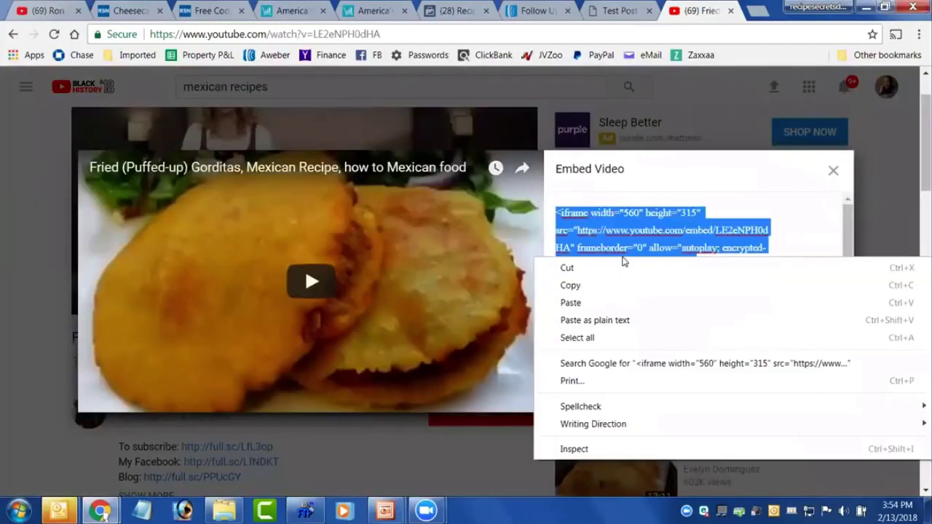
click(708, 192)
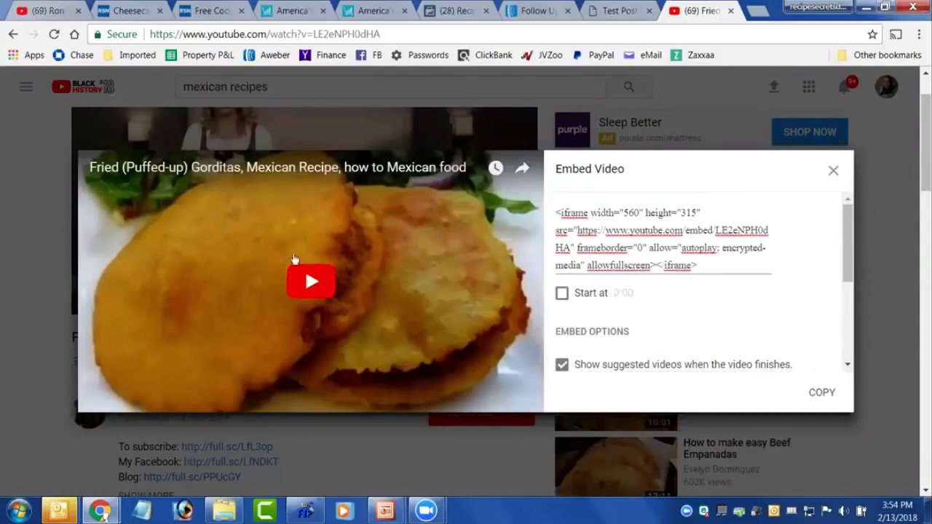
Set the embedded gorditas video to start at 0:40 and select the updated embed code.
click(561, 295)
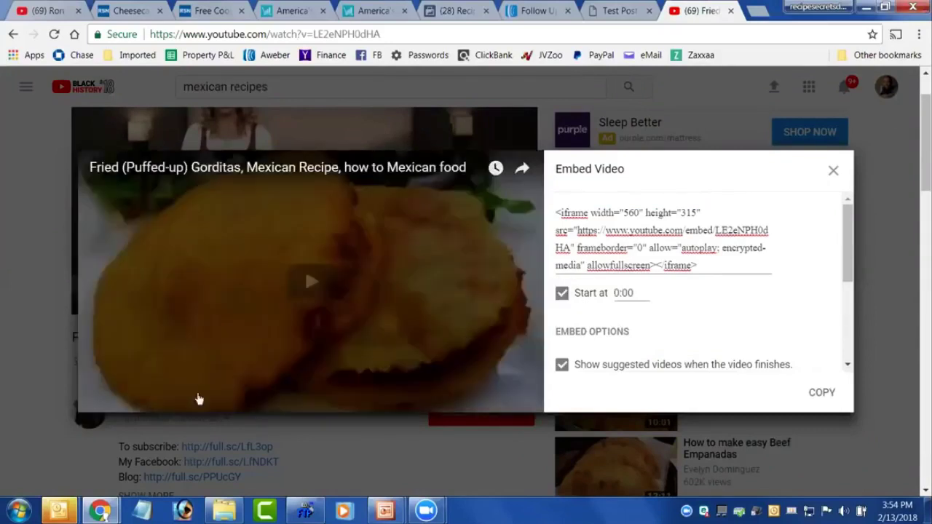
click(627, 293)
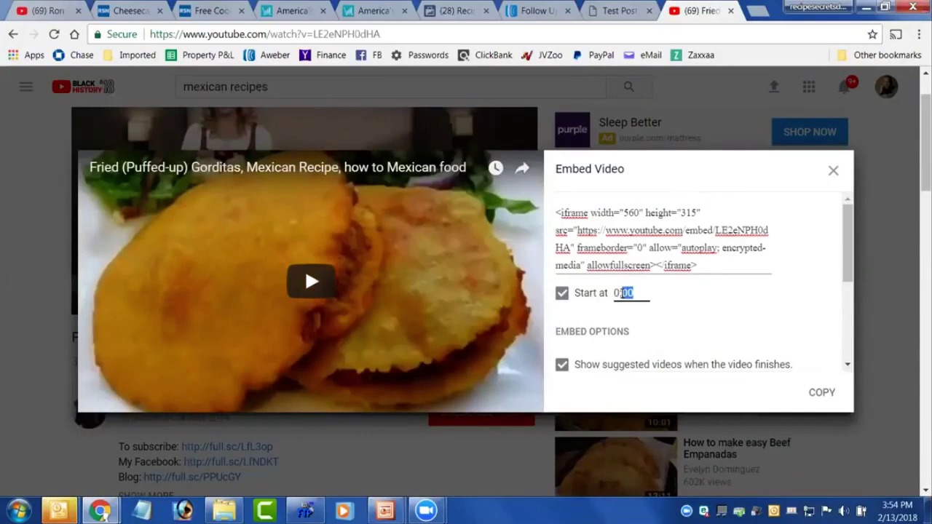
text(40)
click(628, 223)
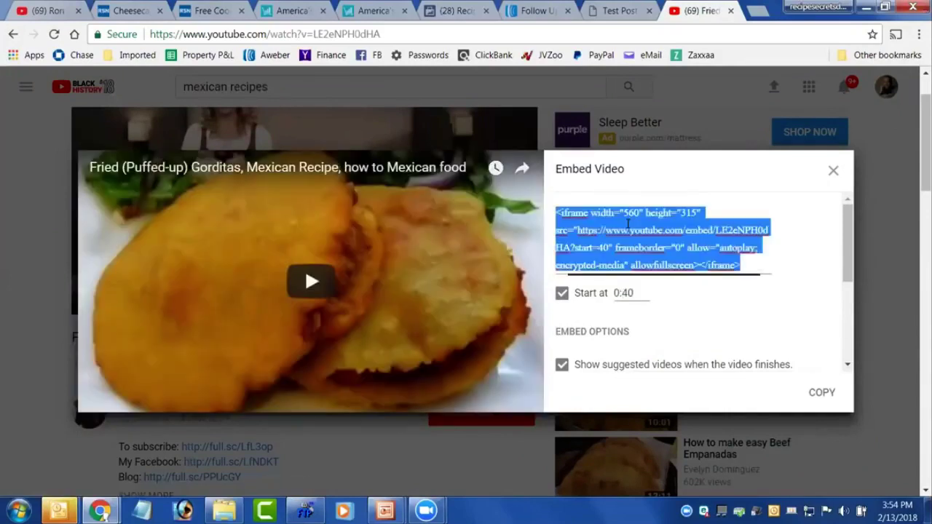
right_click(629, 227)
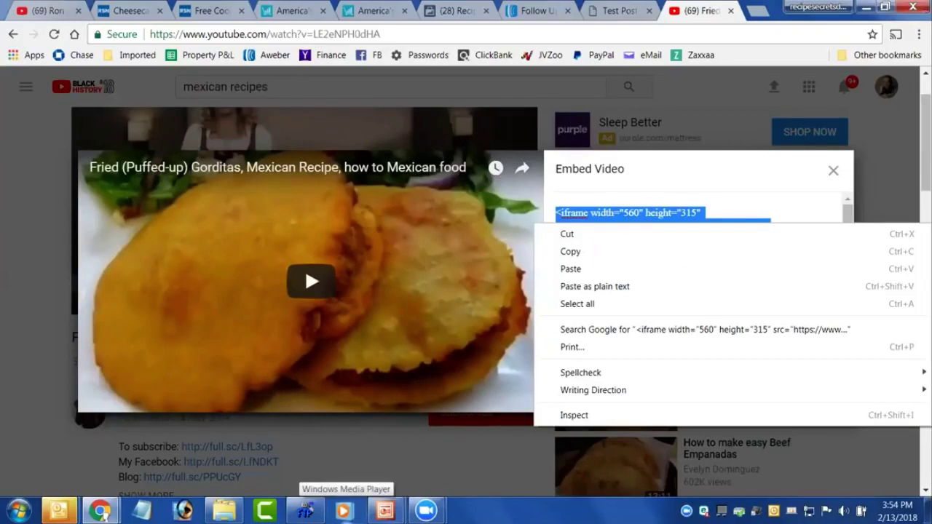
Return to the PowerPoint slide show at the "Do this and profit" slide.
mouse_move(385, 510)
click(466, 434)
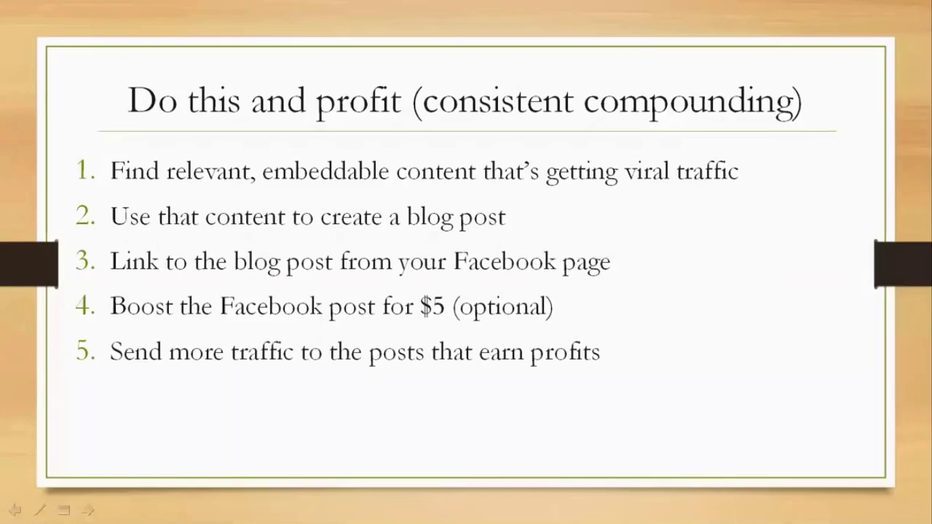